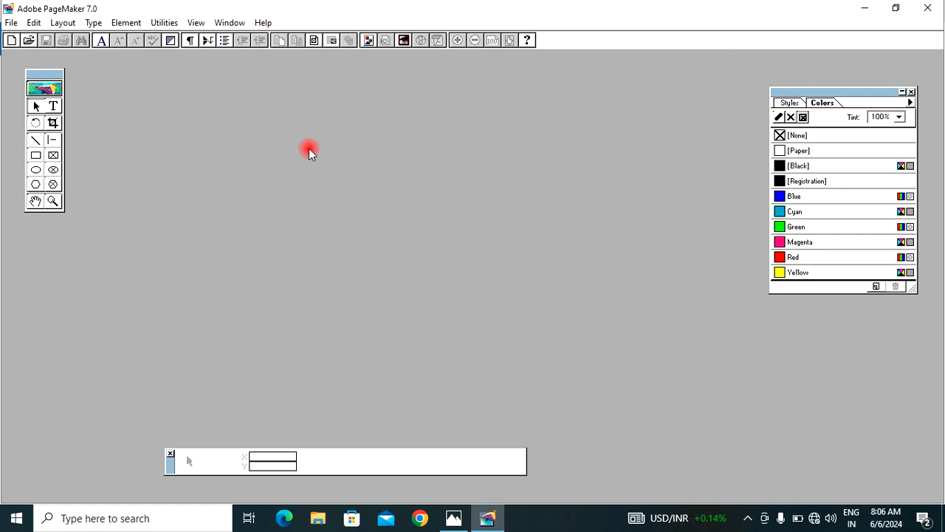
click(11, 22)
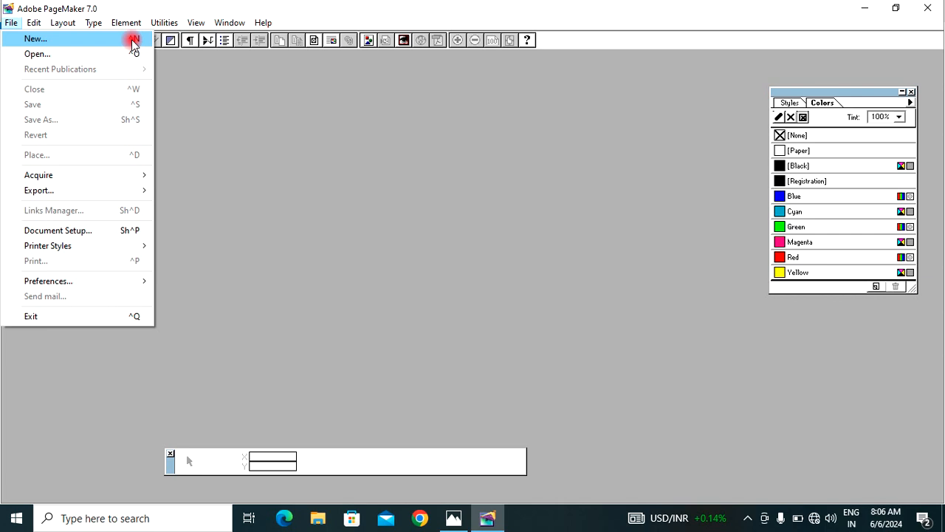
click(355, 181)
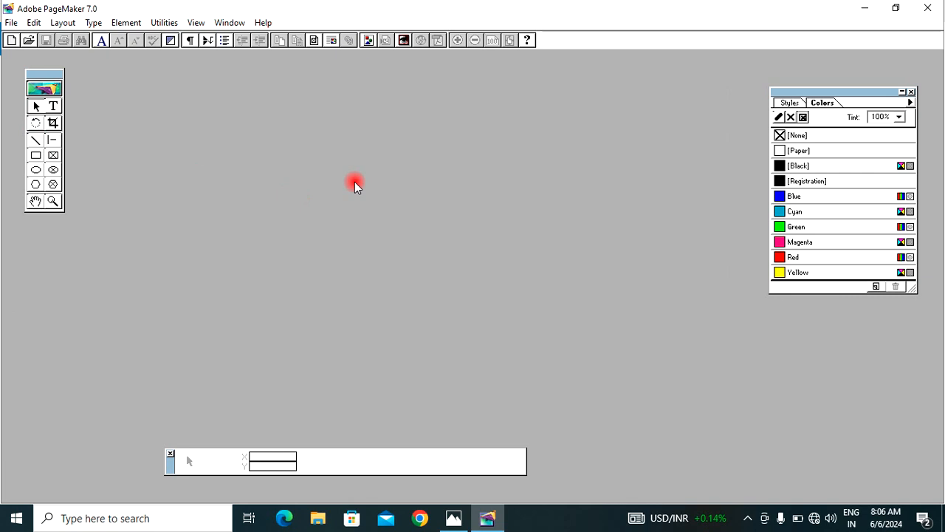
Create a new A4 publication with 5 pages.
click(13, 23)
click(31, 37)
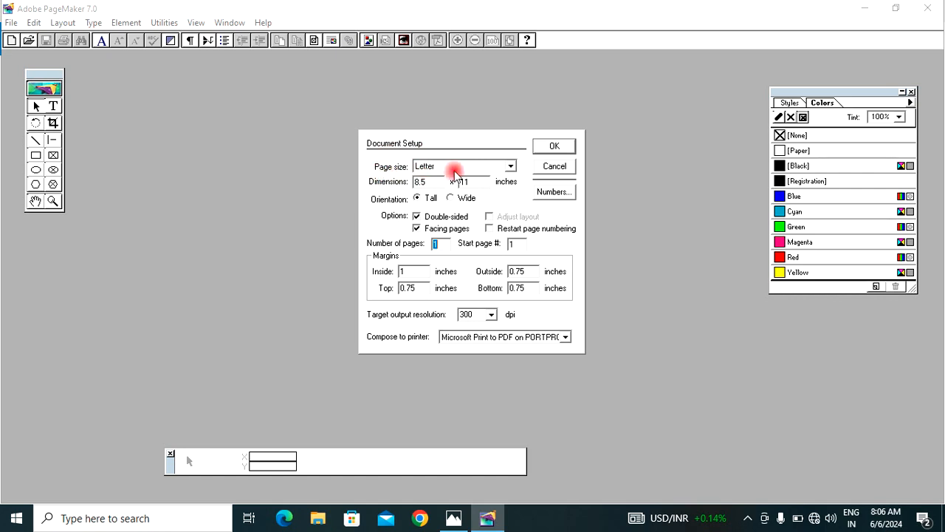
click(509, 167)
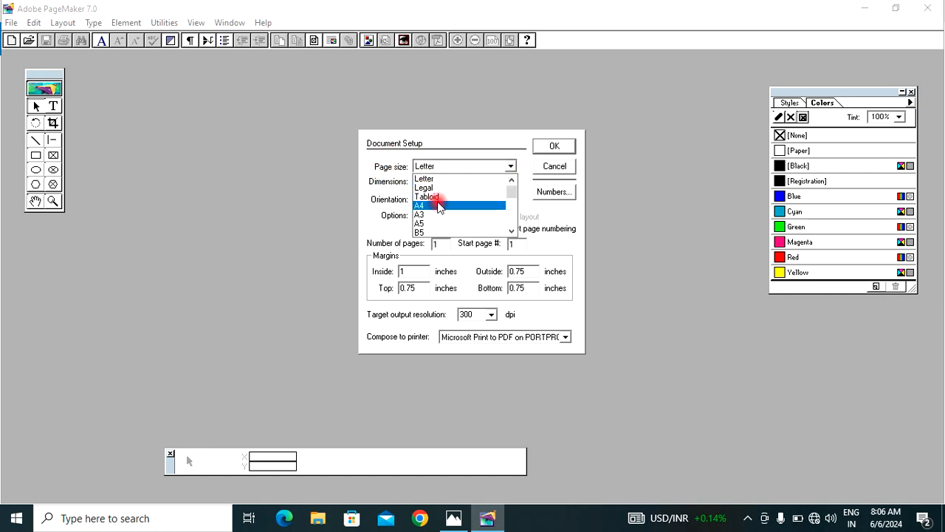
drag(512, 188, 511, 219)
click(451, 232)
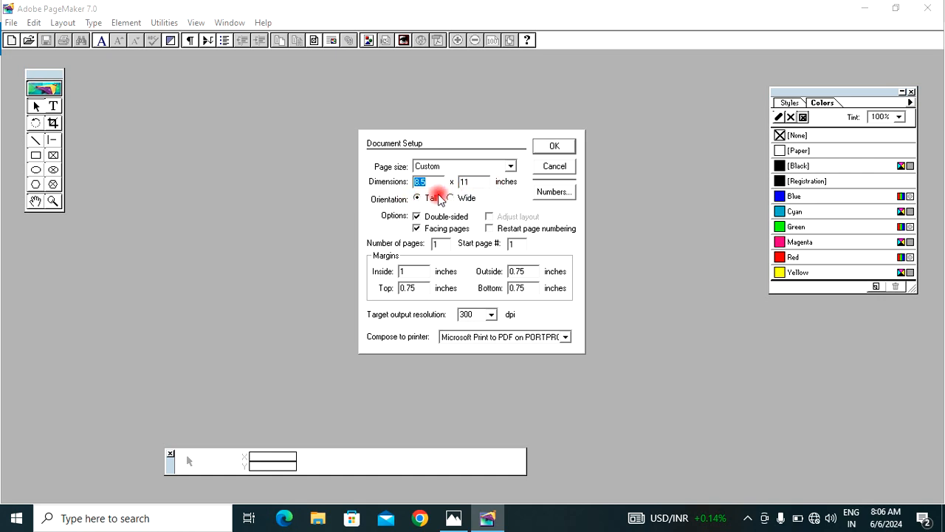
click(511, 168)
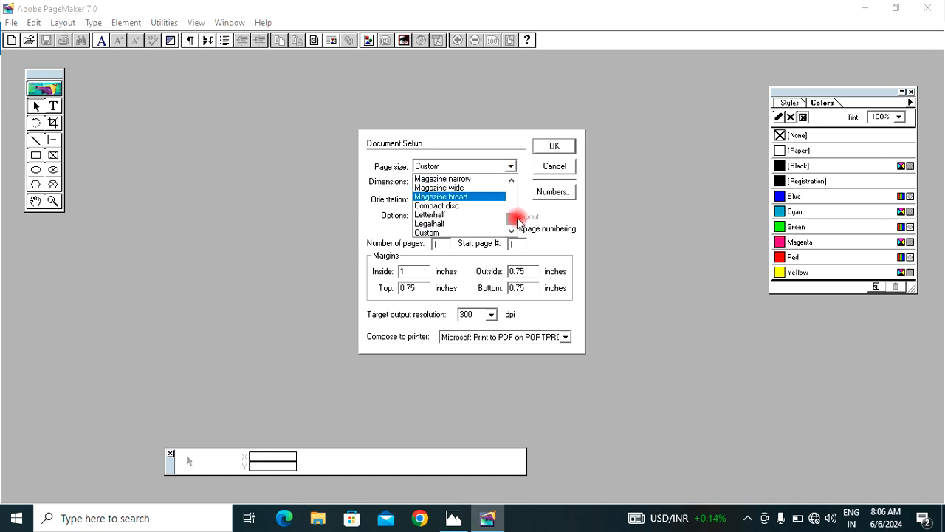
drag(515, 214, 509, 187)
click(452, 212)
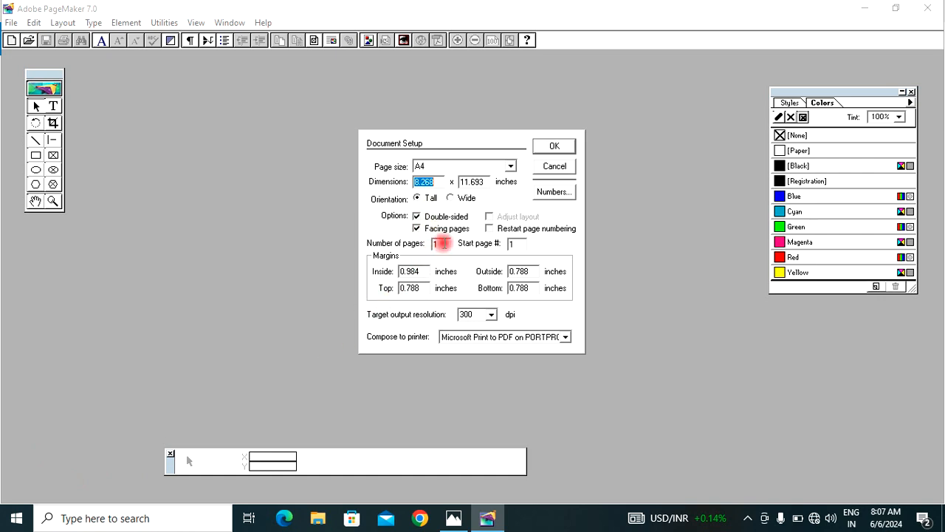
drag(441, 244, 414, 244)
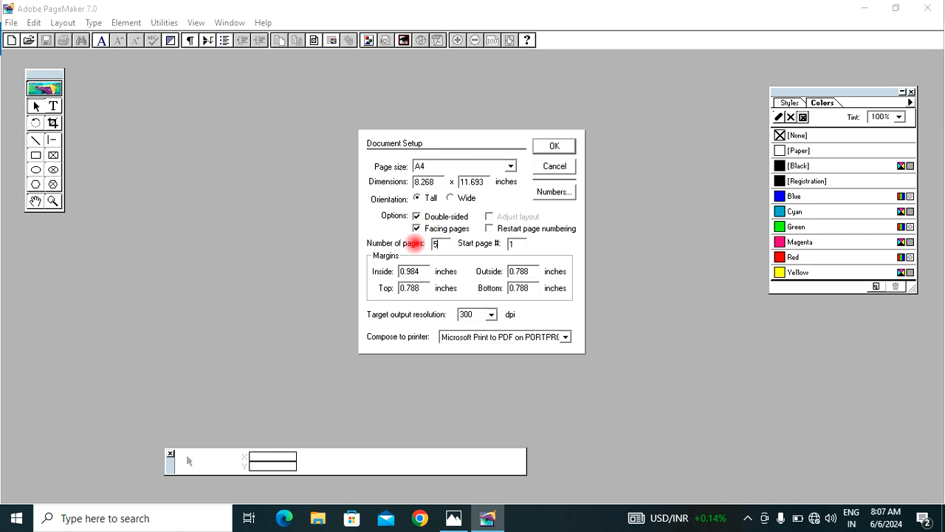
click(554, 146)
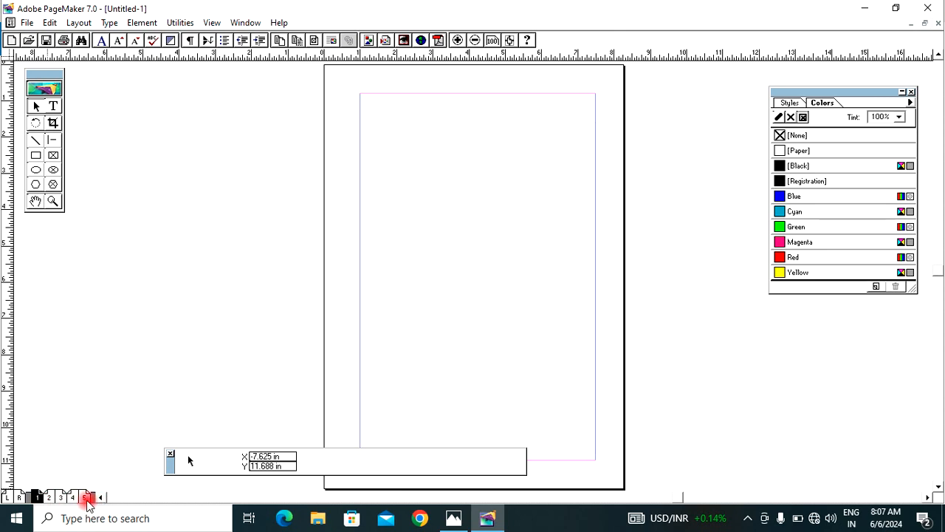
Go to the spread of pages 2 and 3 and turn off double-sided pages in the document setup.
click(48, 499)
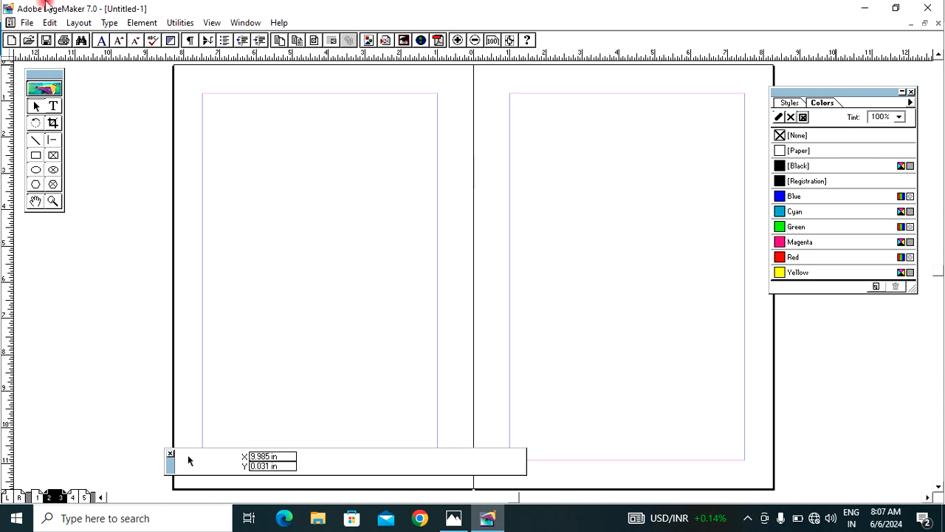
click(23, 22)
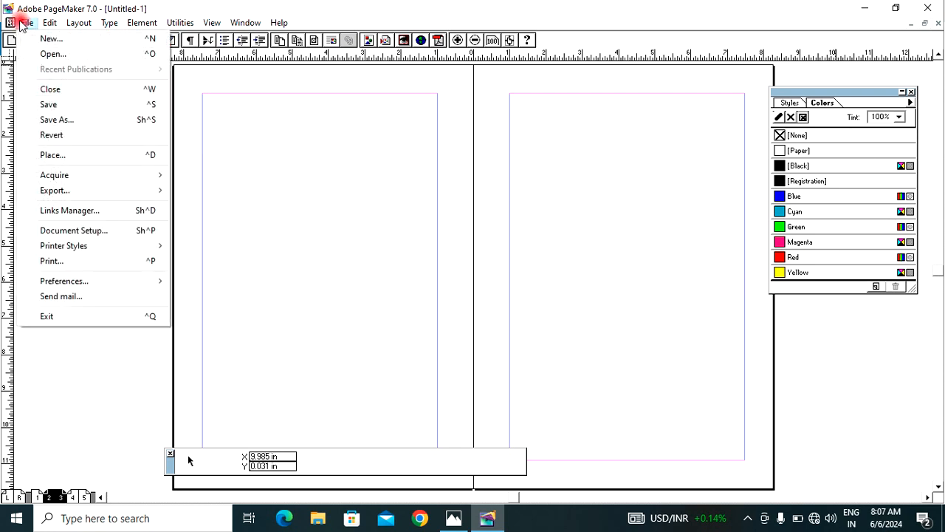
click(74, 230)
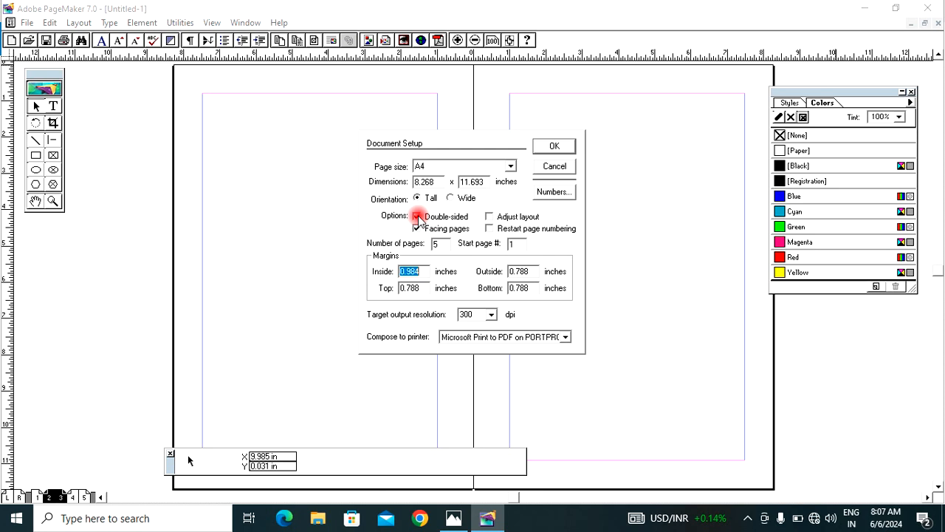
click(417, 218)
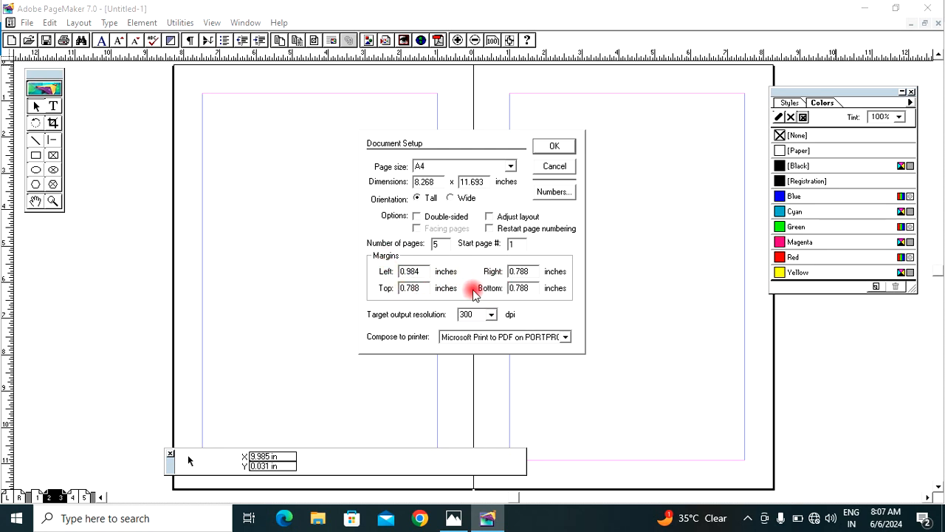
click(552, 146)
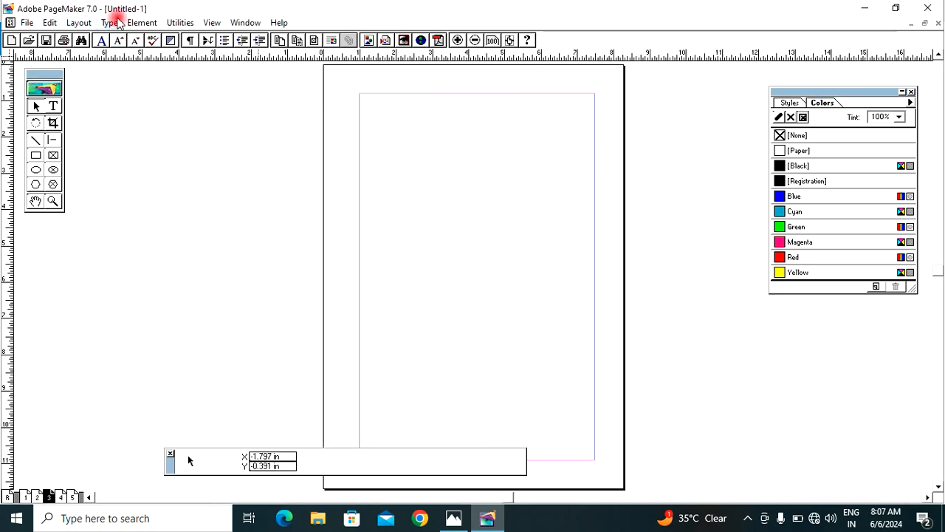
Look through pages 2, 1 and 3 of the publication and return to page 1.
click(37, 497)
click(25, 498)
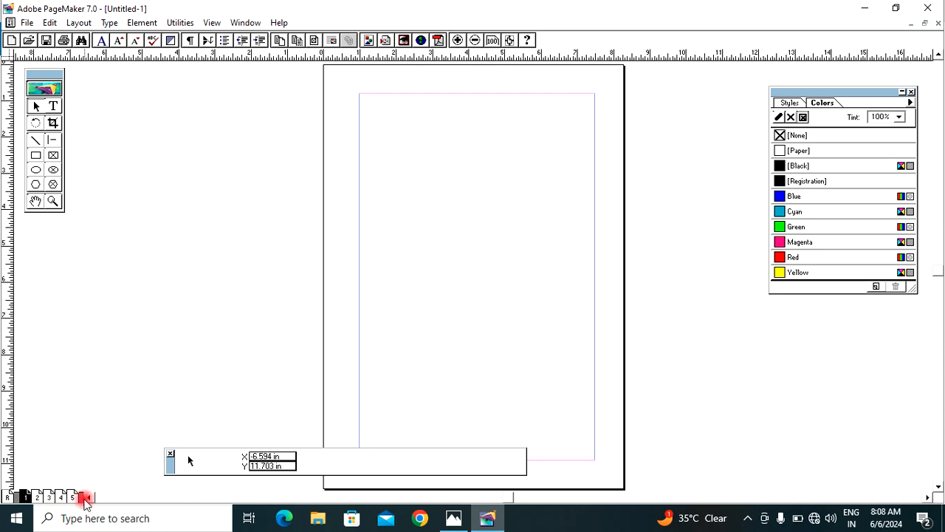
click(50, 498)
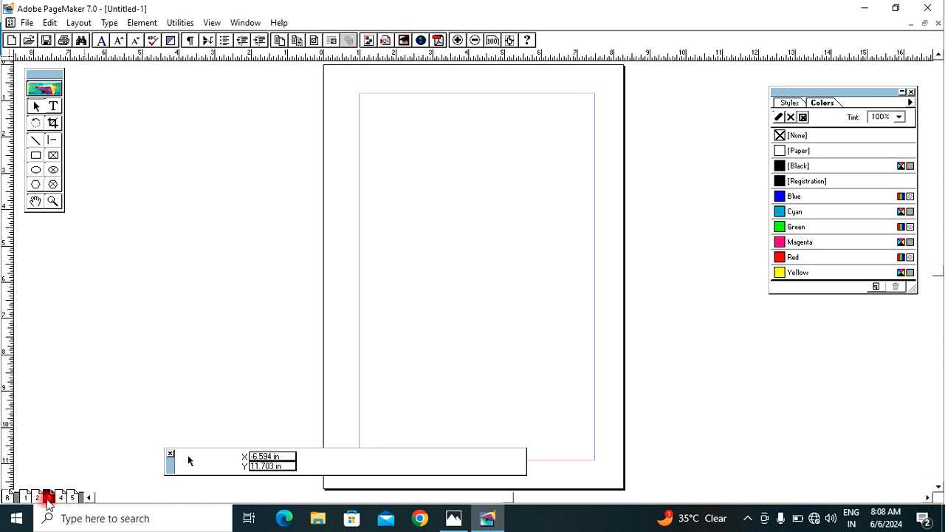
click(21, 498)
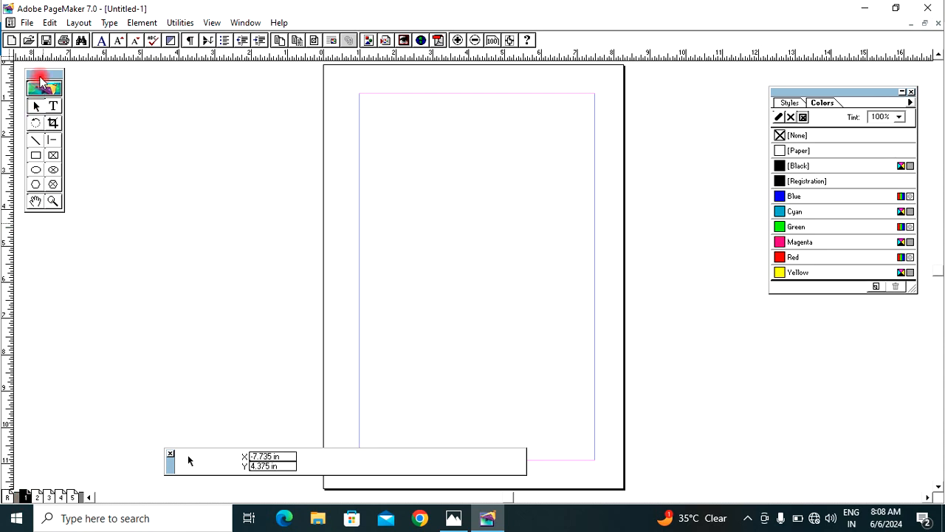
Draw a rectangle about 3.5 in wide and 2.36 in high in the upper middle of page 1.
mouse_move(41, 73)
mouse_down()
mouse_move(39, 64)
mouse_move(254, 135)
mouse_move(42, 98)
mouse_move(50, 71)
mouse_up()
click(231, 141)
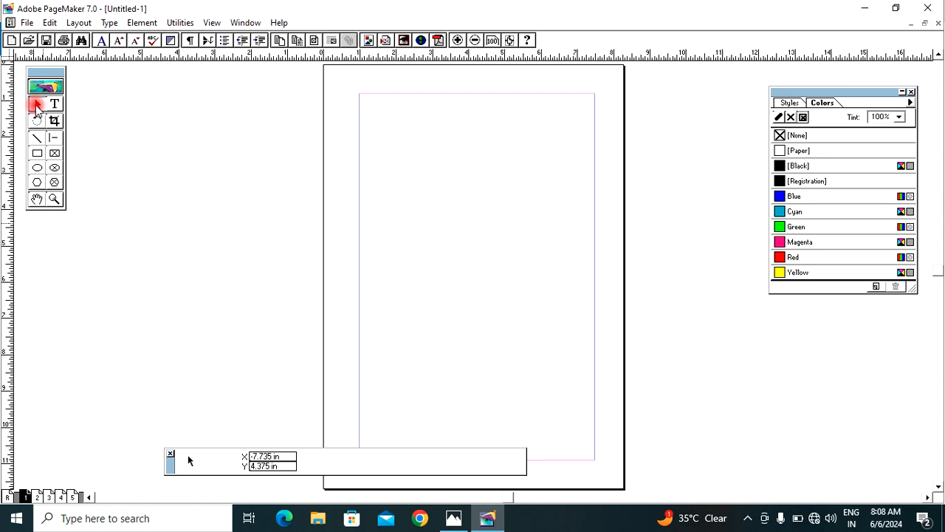
click(35, 155)
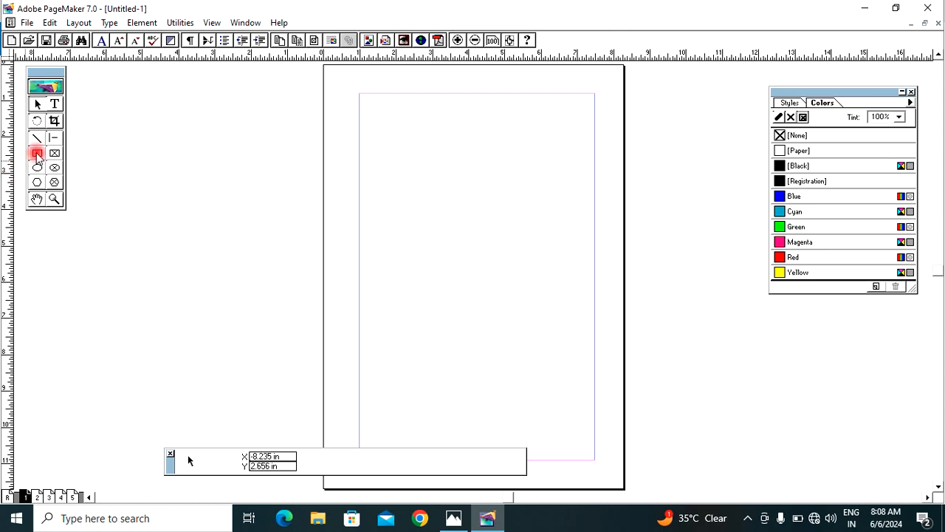
click(37, 153)
drag(413, 185, 540, 269)
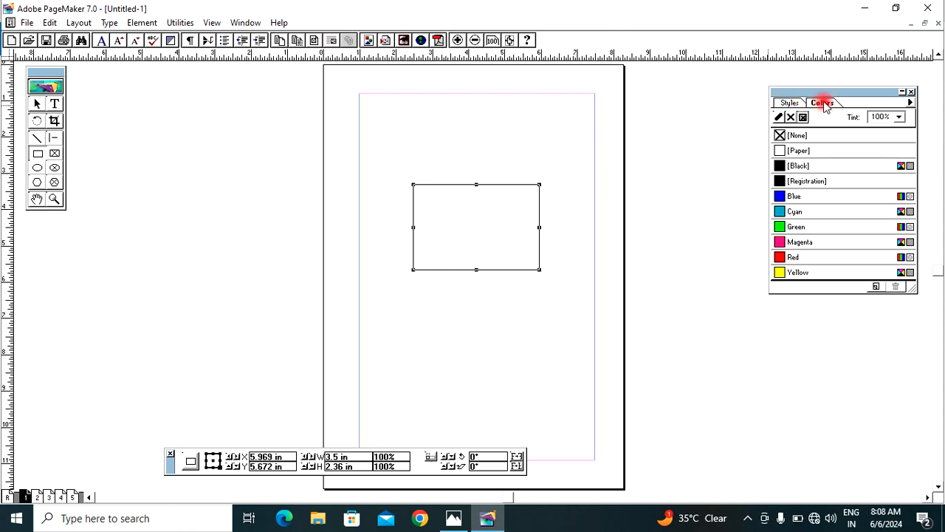
Fill the selected rectangle with Blue.
drag(825, 93, 823, 84)
click(779, 107)
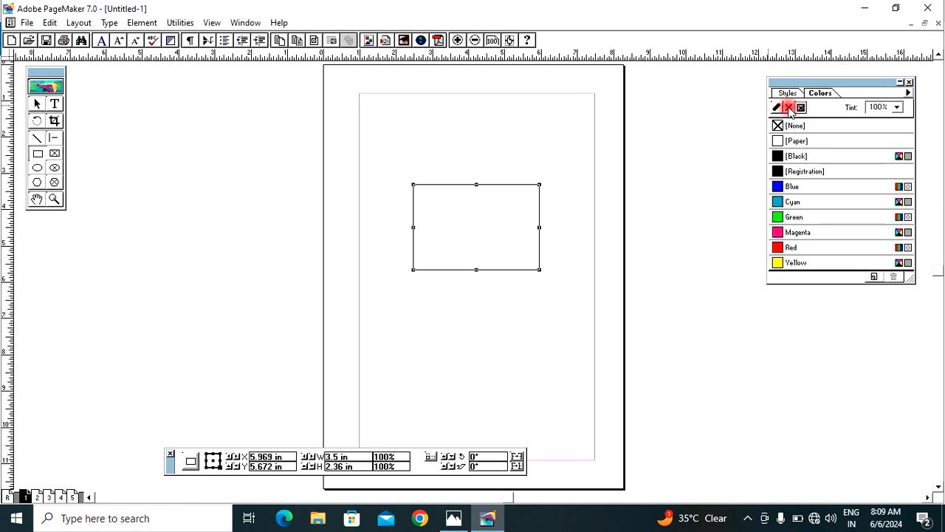
click(789, 108)
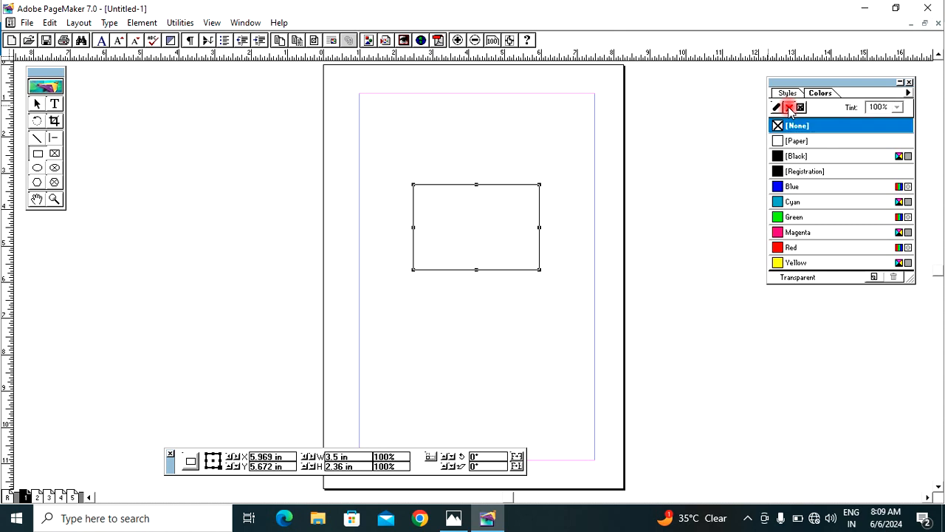
click(777, 189)
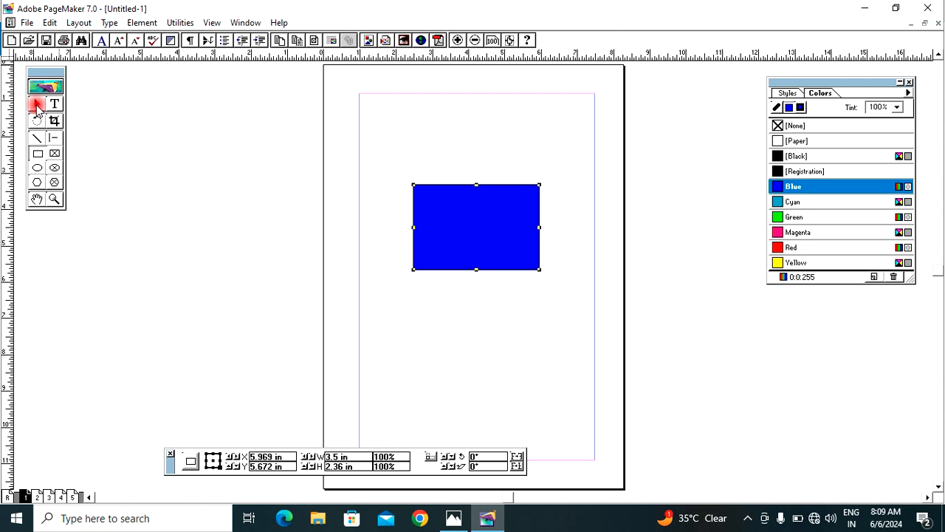
Resize the blue rectangle to about 3.75 by 2.39 in and move it off the page onto the pasteboard at the page's left.
click(36, 105)
drag(472, 221, 472, 164)
drag(539, 207, 626, 274)
drag(619, 274, 548, 208)
drag(508, 168, 490, 159)
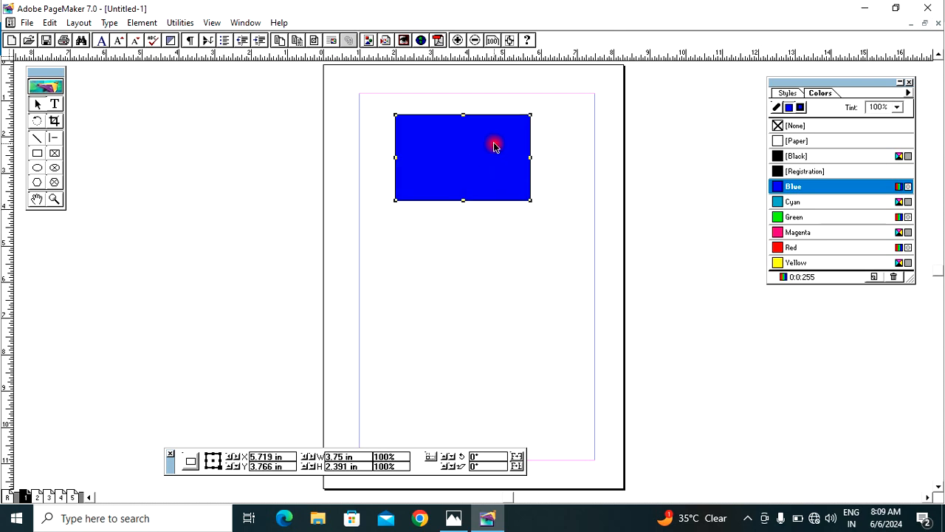
drag(446, 144, 190, 149)
Place a text insertion point near the top margin of page 1 and increase the type size to 23 pt.
click(56, 104)
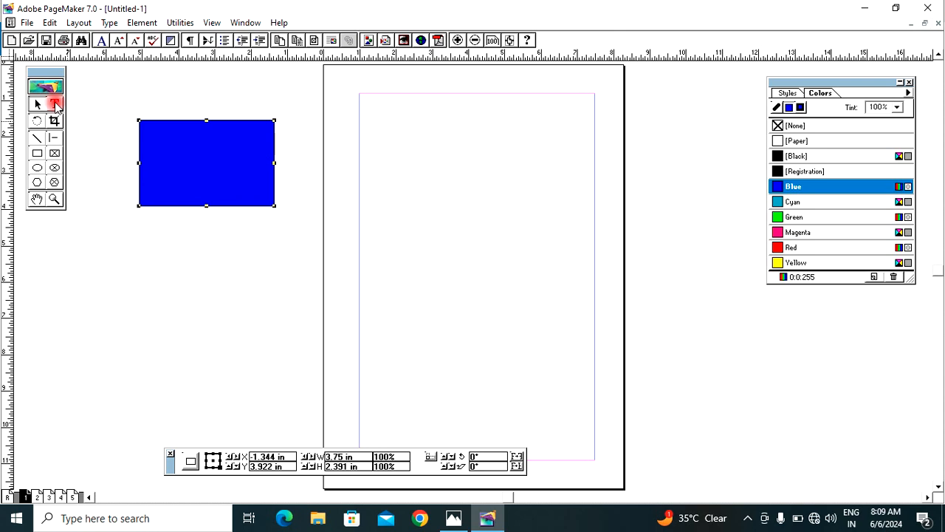
click(56, 104)
click(383, 120)
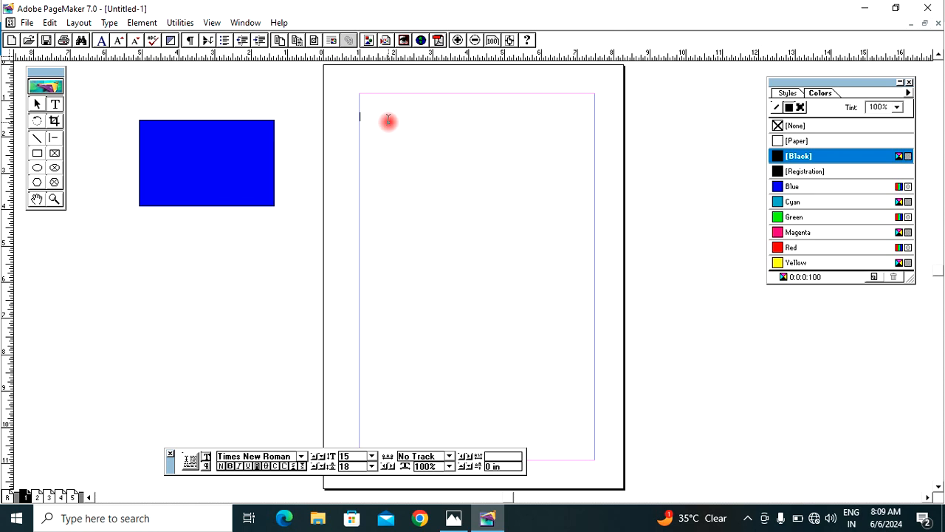
key(ctrl+shift+period)
key(ctrl+shift+period)
key(ctrl+shift+period)
Move the Control palette slightly up and to the left, and check the available palette display options.
drag(171, 471, 131, 447)
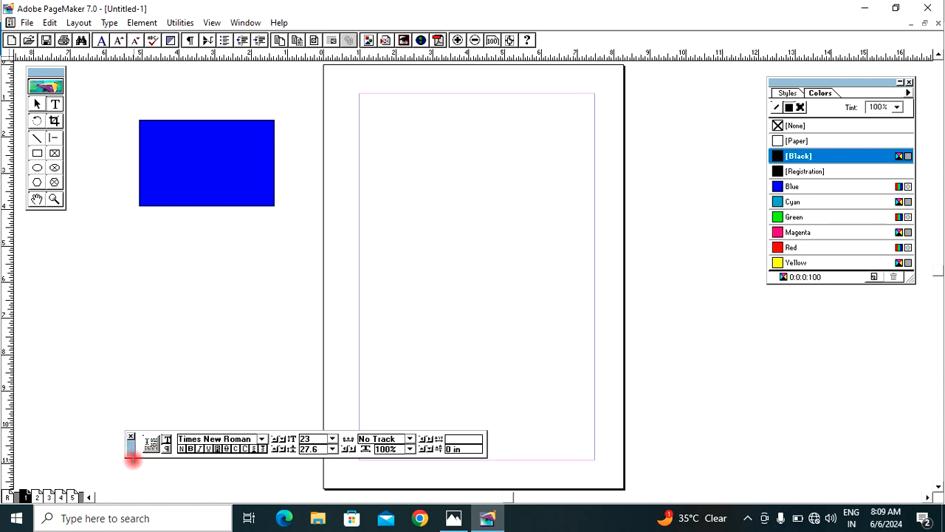
click(237, 22)
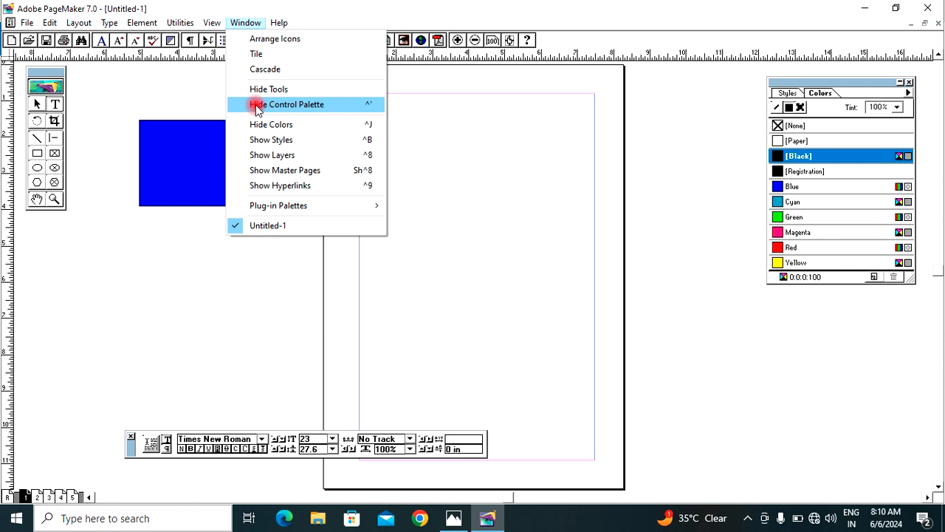
click(255, 320)
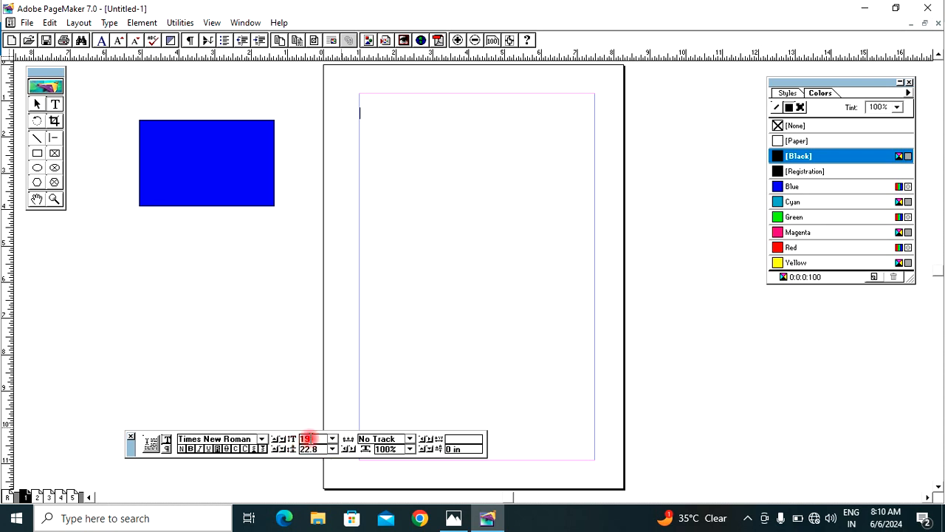
Enter the text "hello freinds how are you" at the top margin of page 1 in 24 pt Times New Roman.
click(368, 107)
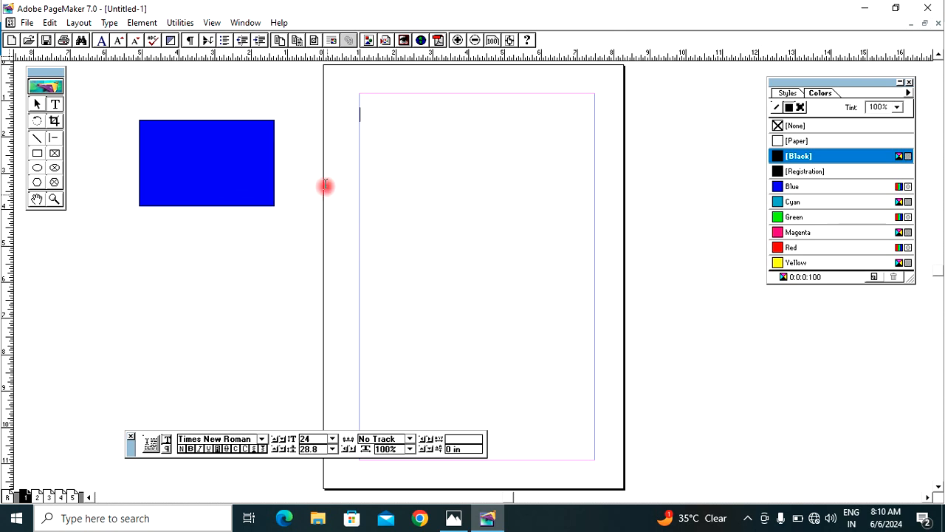
text(hello freinds how a)
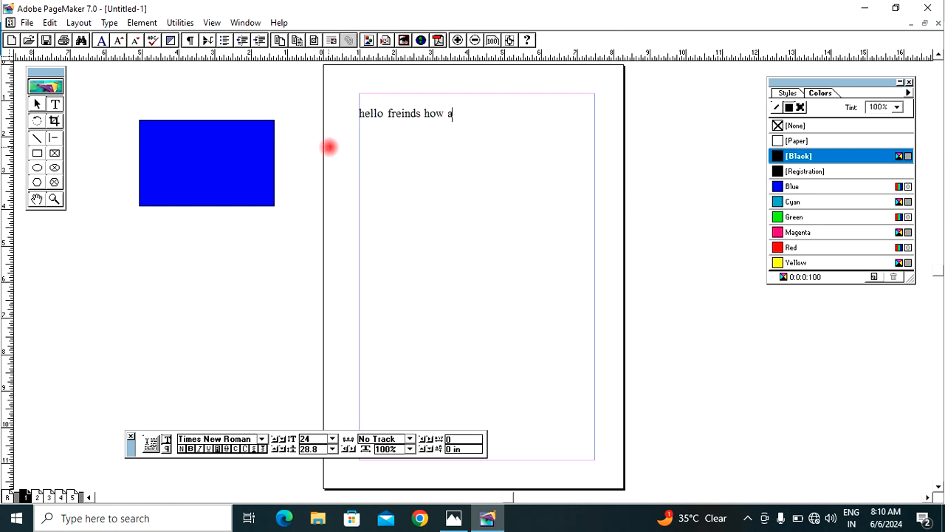
text(re you)
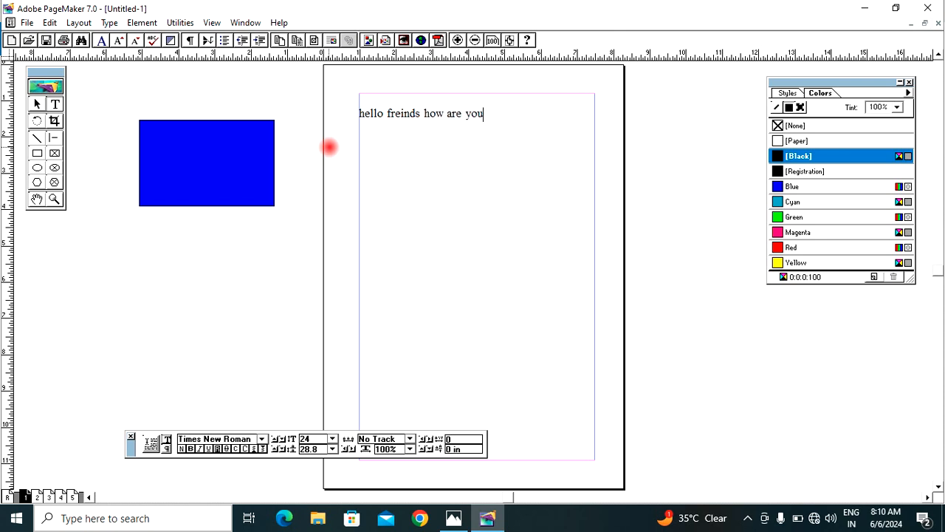
Move the blue rectangle slightly upward on the pasteboard.
click(33, 103)
click(197, 146)
drag(196, 146, 199, 120)
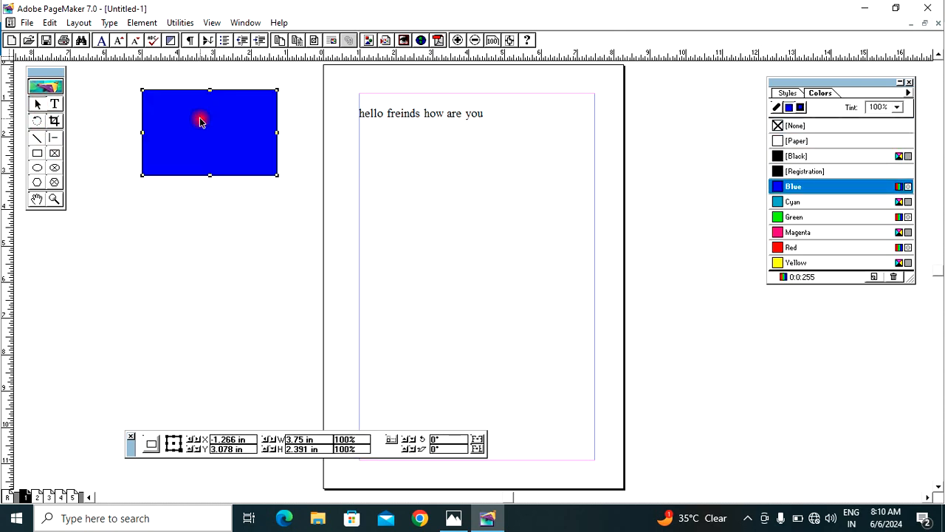
Move the greeting's text block a little down and to the right, and narrow it to about 3.65 in wide.
drag(399, 117, 426, 135)
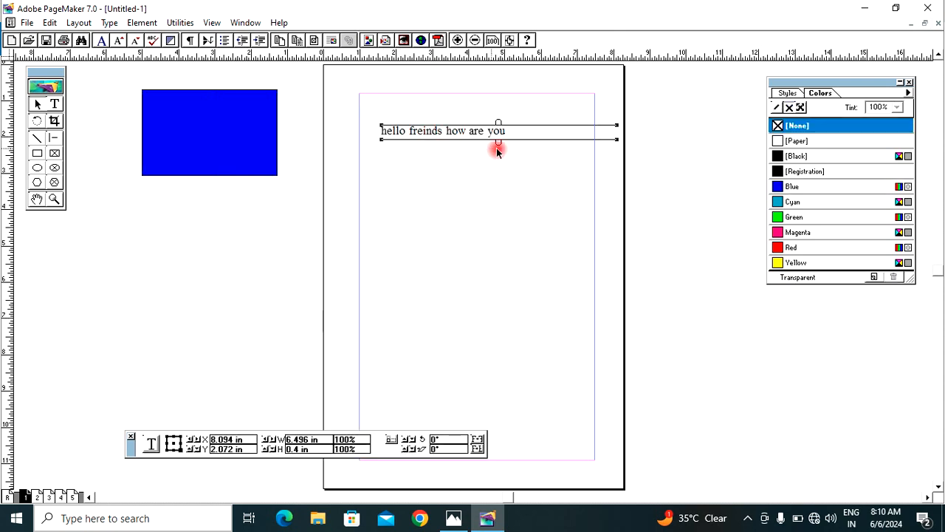
drag(617, 140, 513, 139)
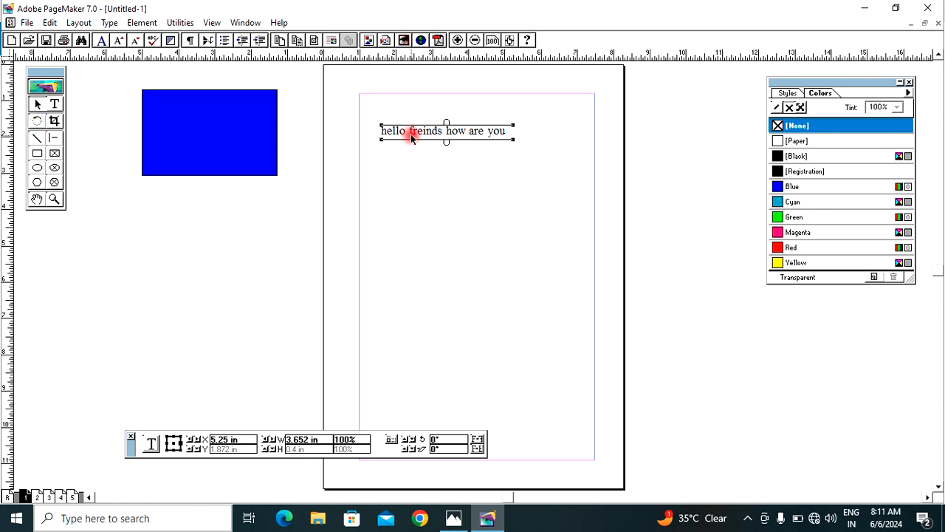
Rotate the greeting's text block through several angles, ending at about -141°.
click(38, 105)
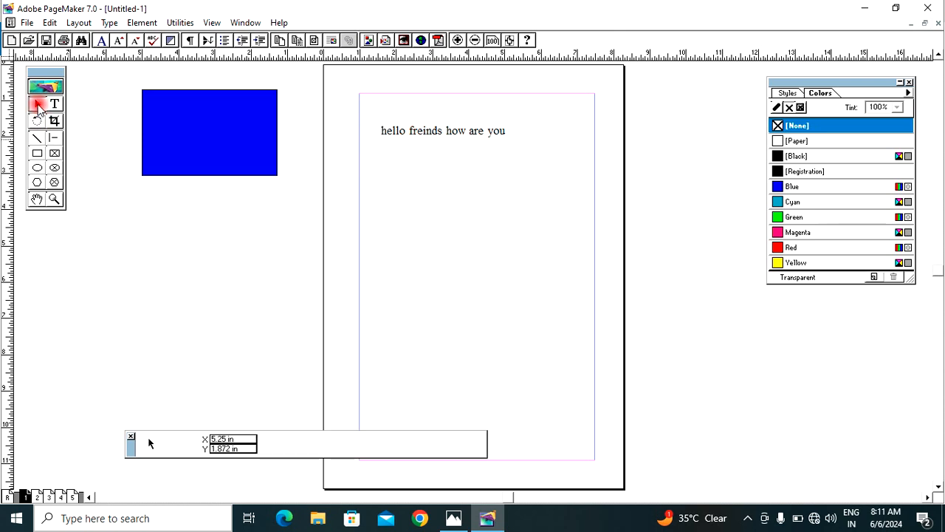
click(430, 131)
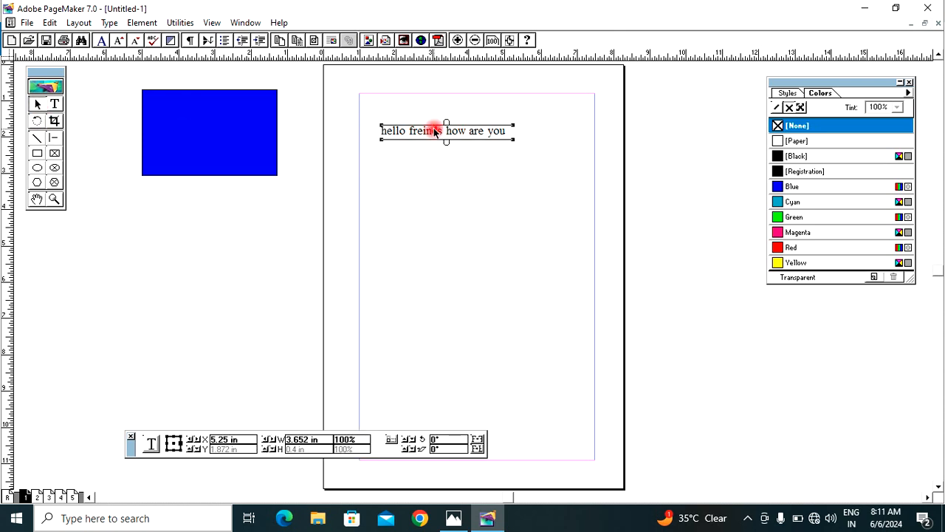
click(36, 122)
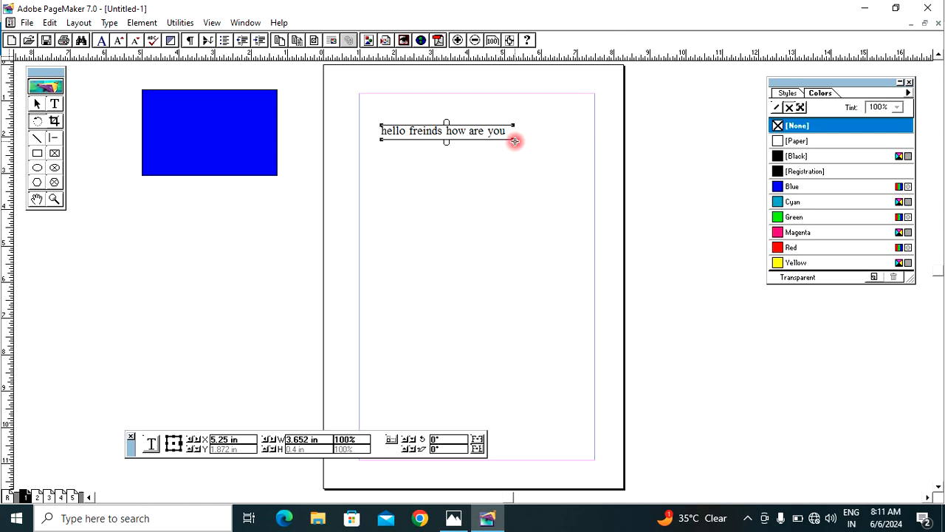
drag(514, 141, 591, 83)
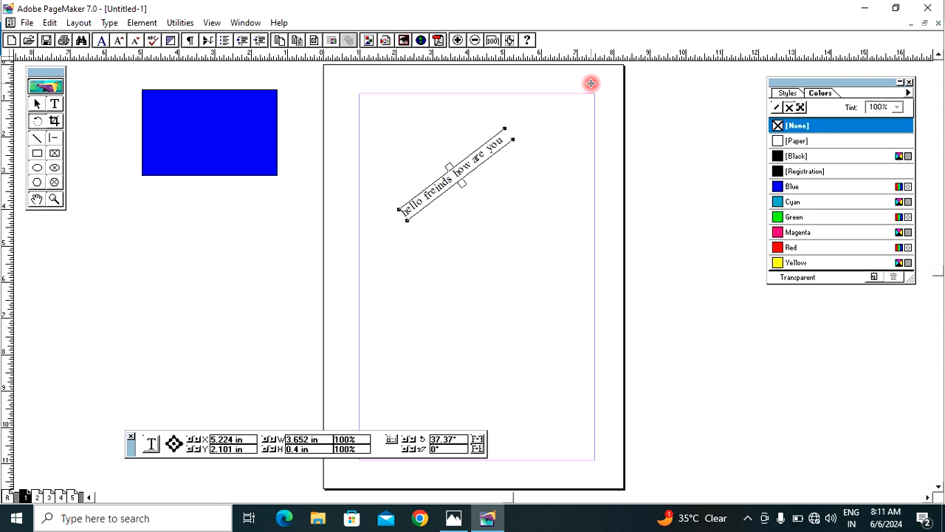
drag(514, 139, 554, 159)
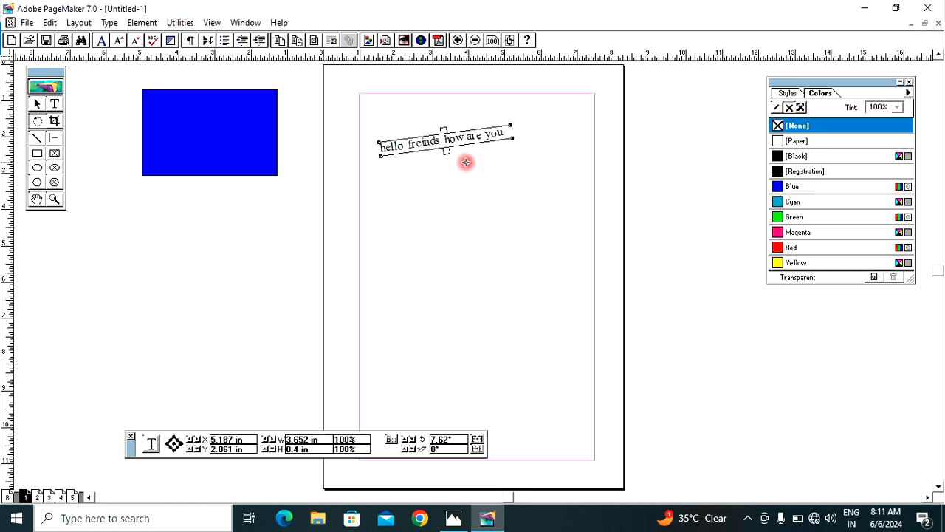
drag(382, 158, 526, 221)
drag(381, 143, 356, 181)
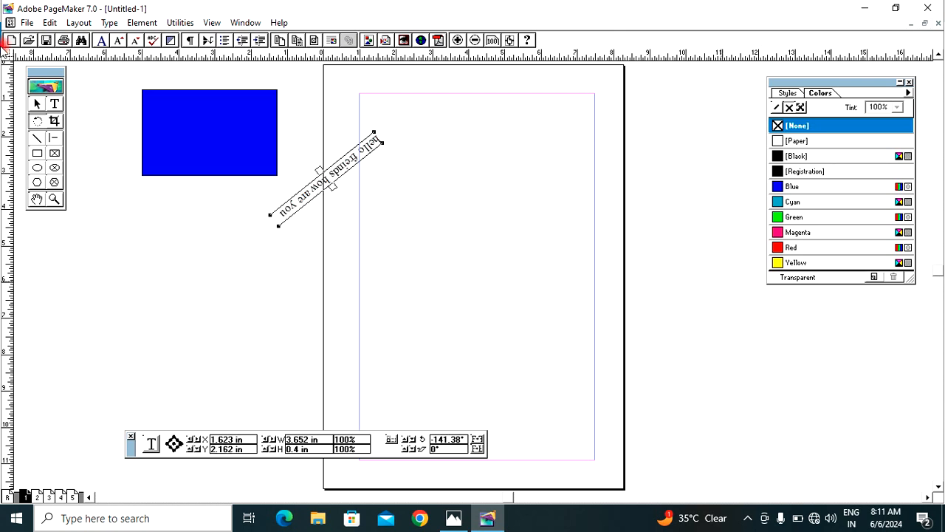
Delete the rotated greeting text and the blue rectangle on the pasteboard.
click(36, 105)
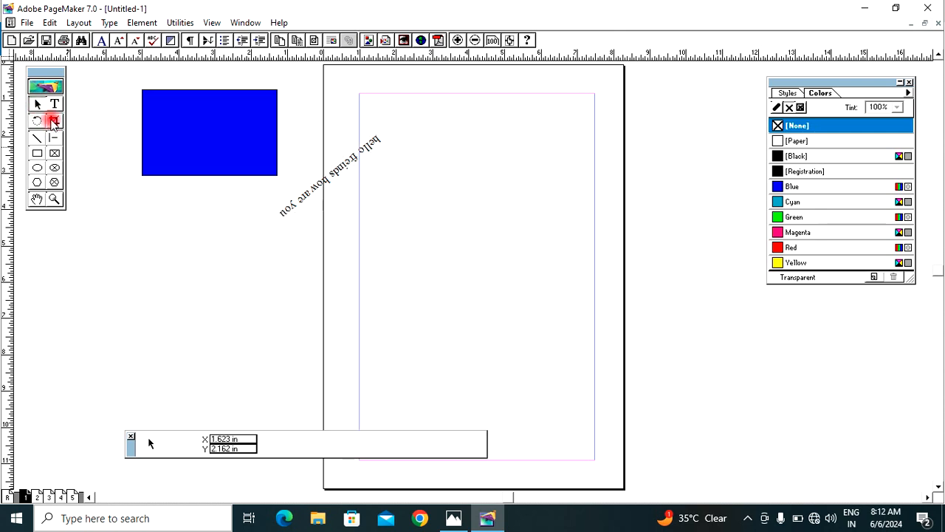
click(329, 187)
key(Delete)
click(233, 152)
key(Delete)
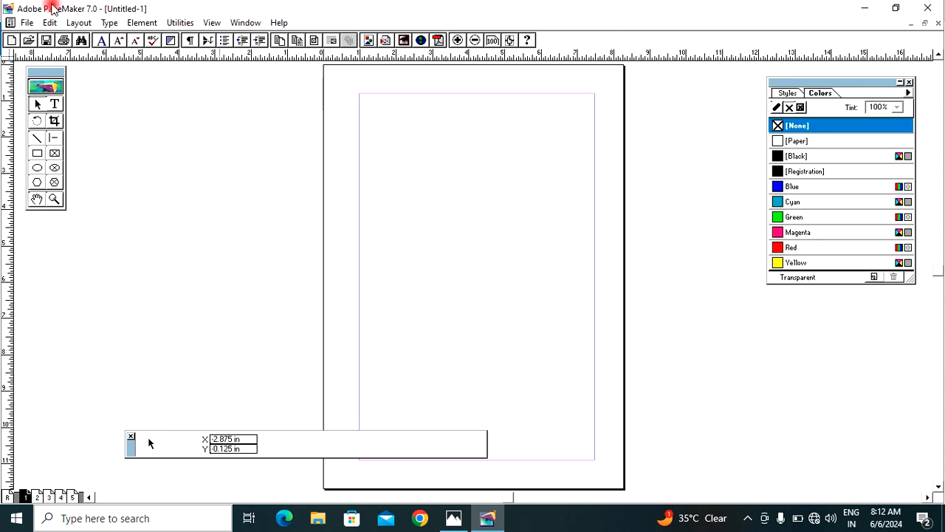
Place the picture from the ACTORS folder in Pictures on page 1 at about 6.74 × 3.49 in, overlapping the page's left edge.
click(27, 22)
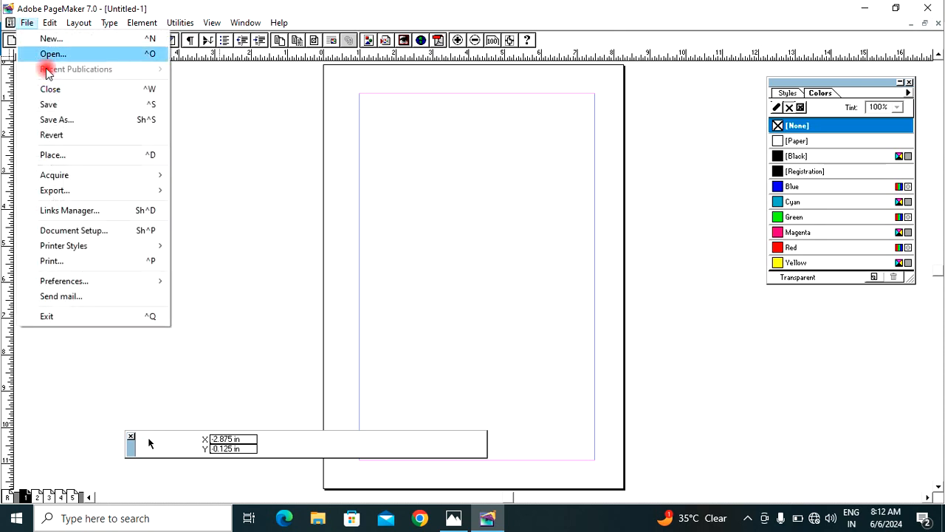
click(84, 160)
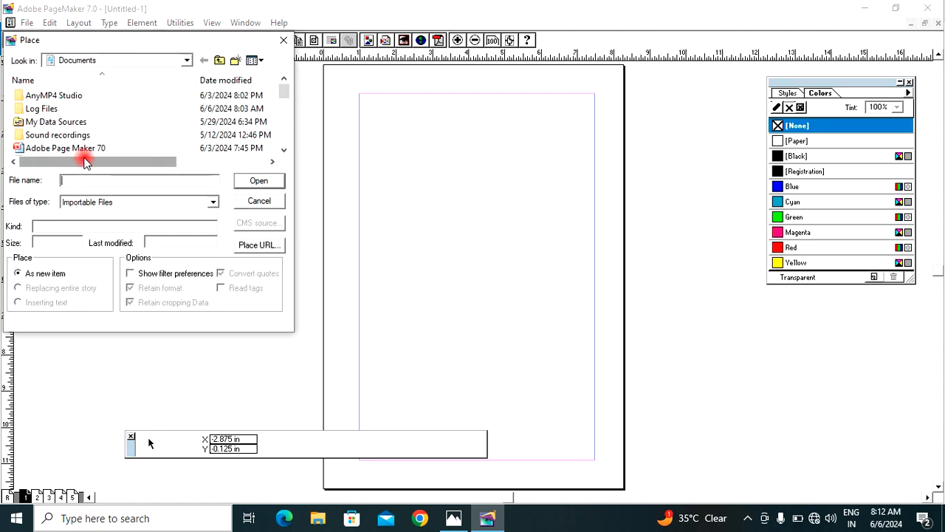
click(185, 59)
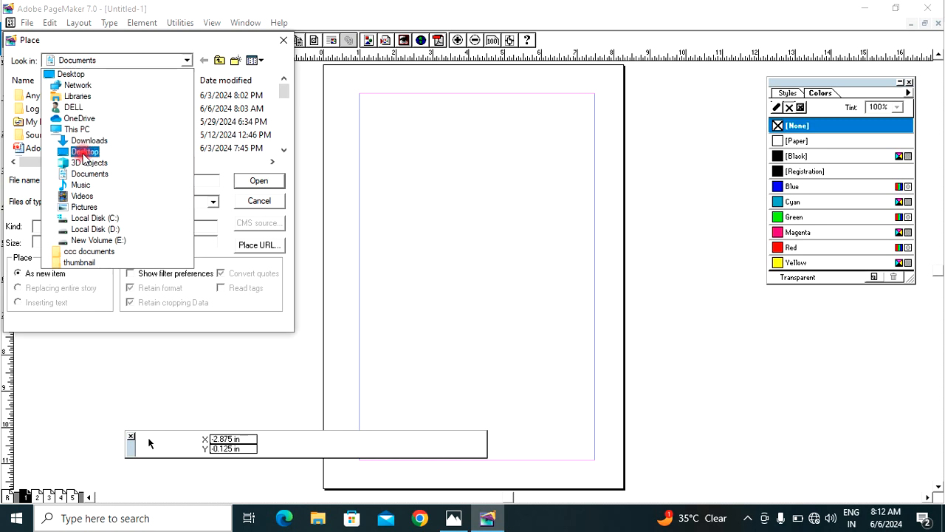
click(87, 207)
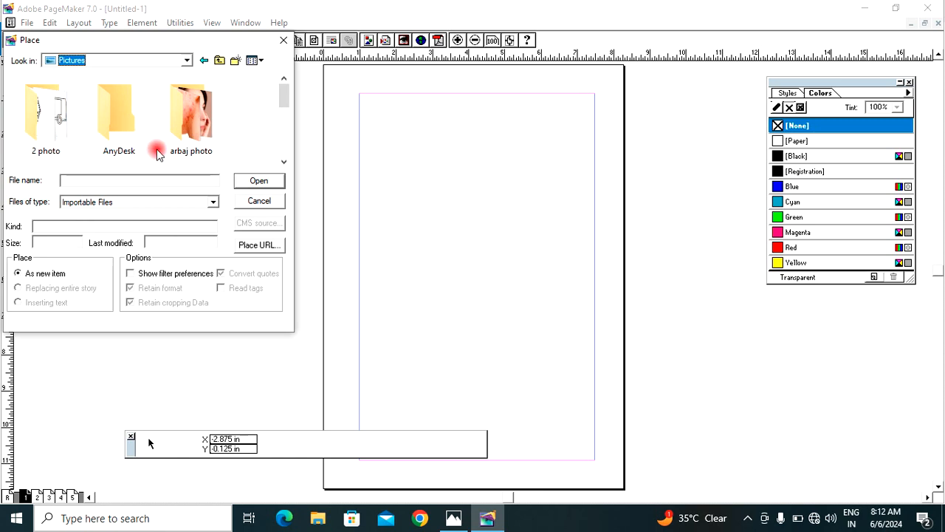
click(284, 161)
click(283, 160)
double_click(42, 124)
double_click(42, 127)
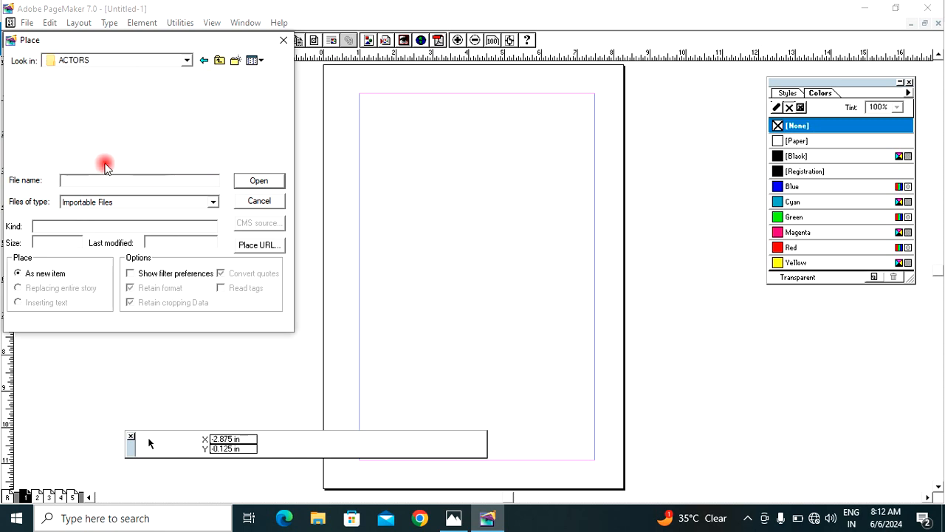
click(50, 130)
click(260, 181)
drag(378, 145, 623, 250)
drag(485, 209, 412, 235)
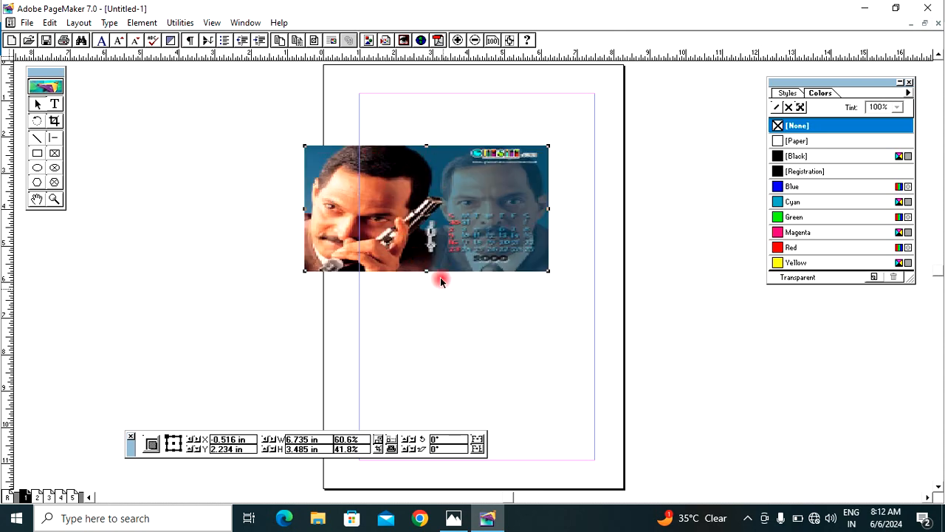
Crop the picture to the man in its left half, about 3.36 × 3.3 in, and move it inside the page margins.
click(55, 122)
drag(551, 269, 426, 264)
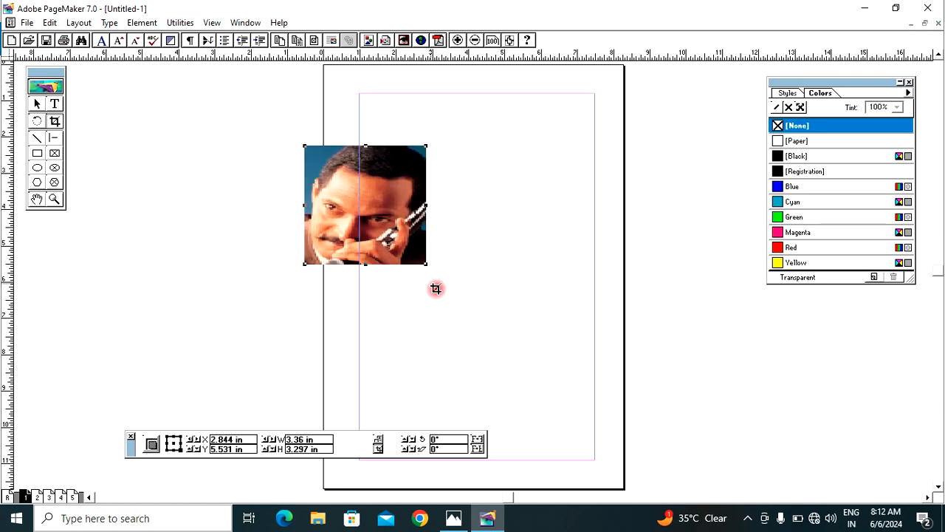
click(38, 104)
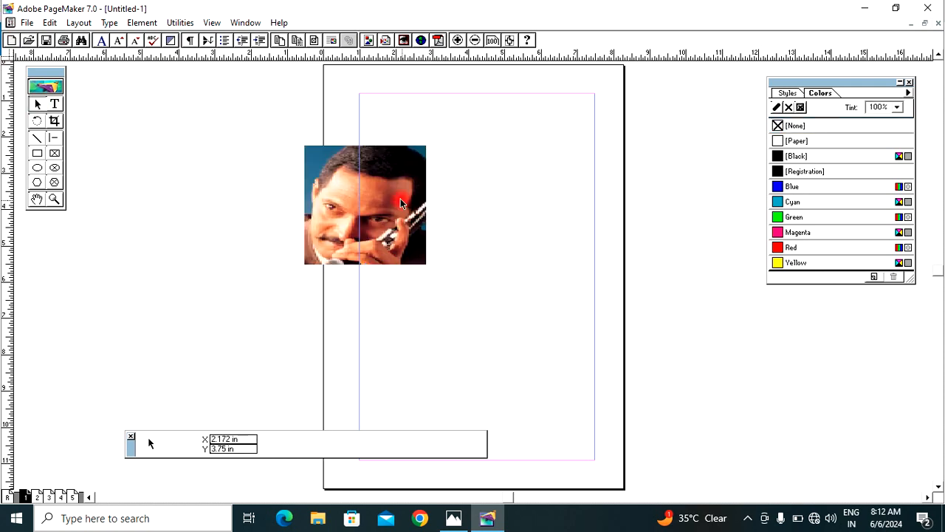
drag(406, 194, 509, 198)
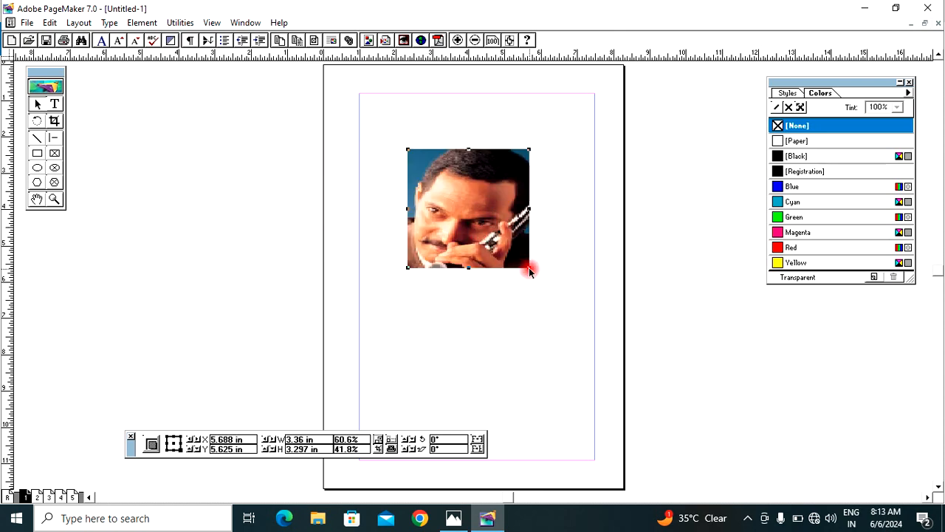
Enlarge the cropped picture to about 5.39 × 5.06 in, shift it up and left, and scale it back down to about 4.28 in high.
drag(530, 269, 604, 332)
drag(500, 273, 457, 234)
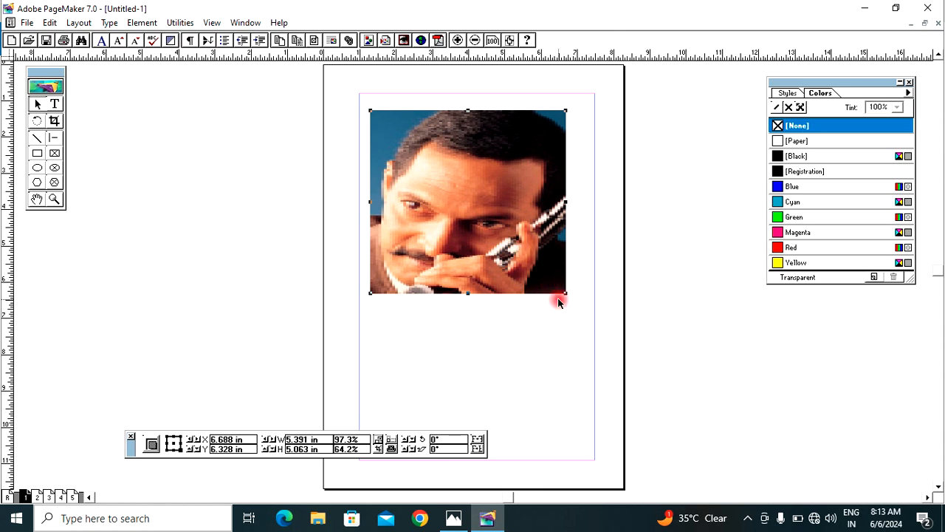
drag(566, 293, 517, 257)
Extend the picture's crop frame to its full width of about 8.15 in and reposition the image inside it.
click(54, 121)
drag(521, 259, 701, 291)
drag(503, 209, 354, 232)
Move the uncropped picture left over the pasteboard and delete it.
click(37, 103)
drag(451, 202, 267, 211)
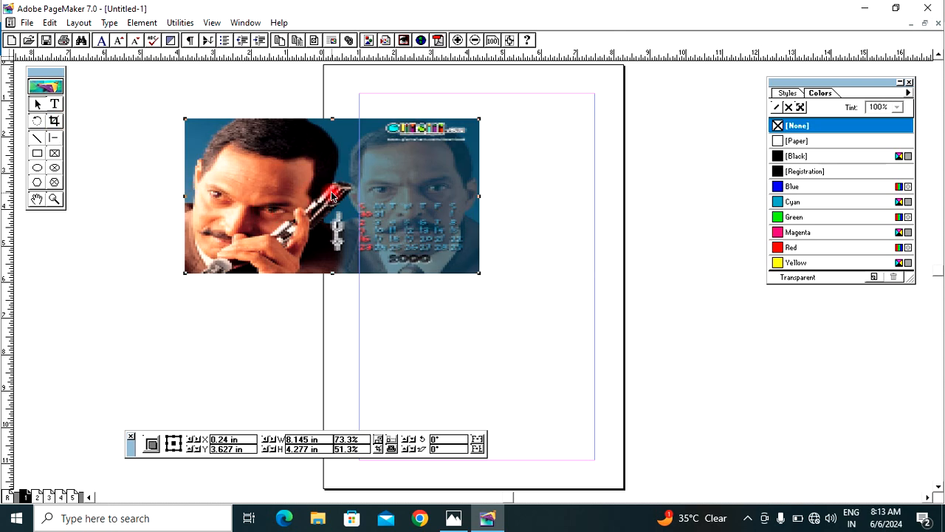
key(Delete)
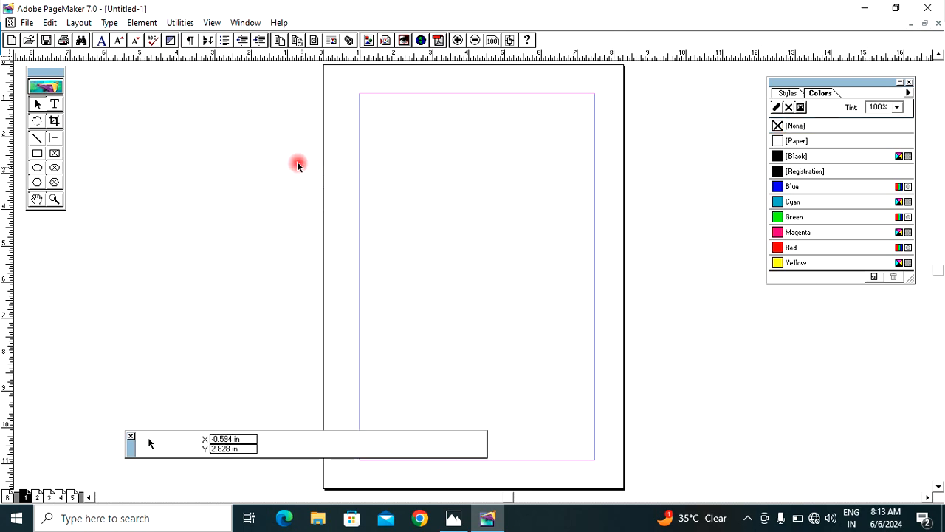
Draw a horizontal line about 7.3 in long across the upper page and move it left, mostly onto the pasteboard.
click(36, 138)
mouse_move(359, 175)
mouse_down()
mouse_move(588, 184)
mouse_move(554, 265)
mouse_move(228, 306)
mouse_move(277, 111)
mouse_move(485, 153)
mouse_move(564, 202)
mouse_move(656, 167)
mouse_move(574, 170)
mouse_move(660, 171)
mouse_move(575, 172)
mouse_move(525, 160)
mouse_move(601, 186)
mouse_move(654, 185)
mouse_move(500, 188)
mouse_move(679, 189)
mouse_move(568, 182)
mouse_move(624, 178)
mouse_up()
click(37, 104)
click(416, 223)
drag(418, 176, 238, 219)
drag(466, 180, 200, 143)
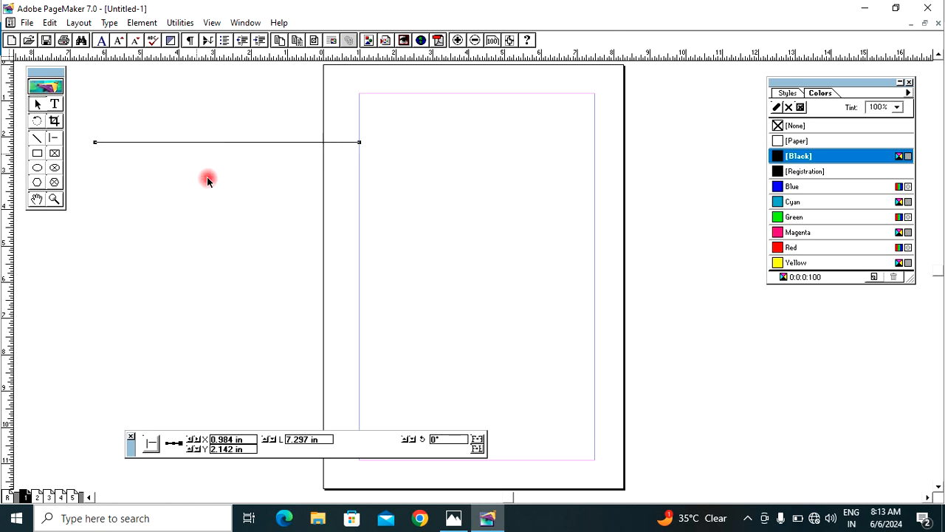
Draw a nearly horizontal line about 6.74 in long with the Line tool, running from the pasteboard onto the page below the first line.
click(38, 138)
click(51, 139)
click(37, 138)
drag(180, 209, 424, 212)
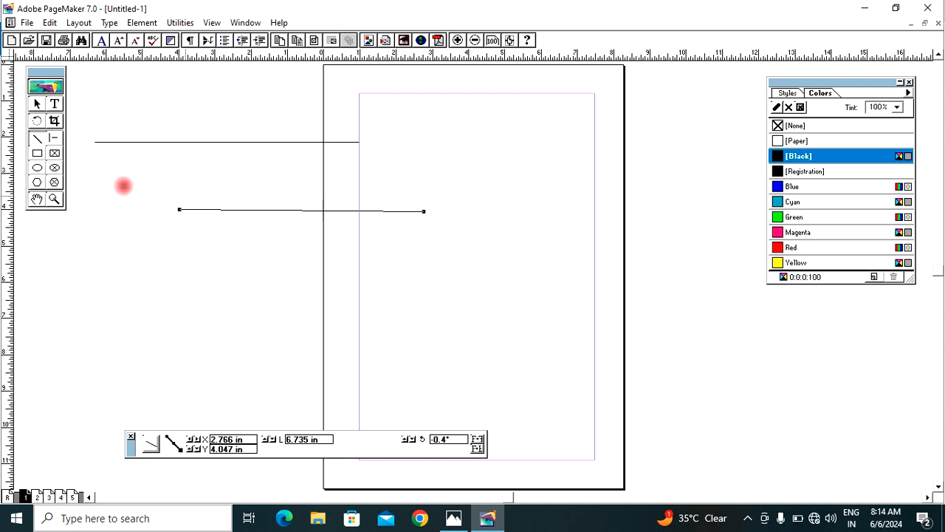
Draw a horizontal line in the page's upper part with the Constrained-line tool, testing its 45° snapping while drawing.
click(51, 139)
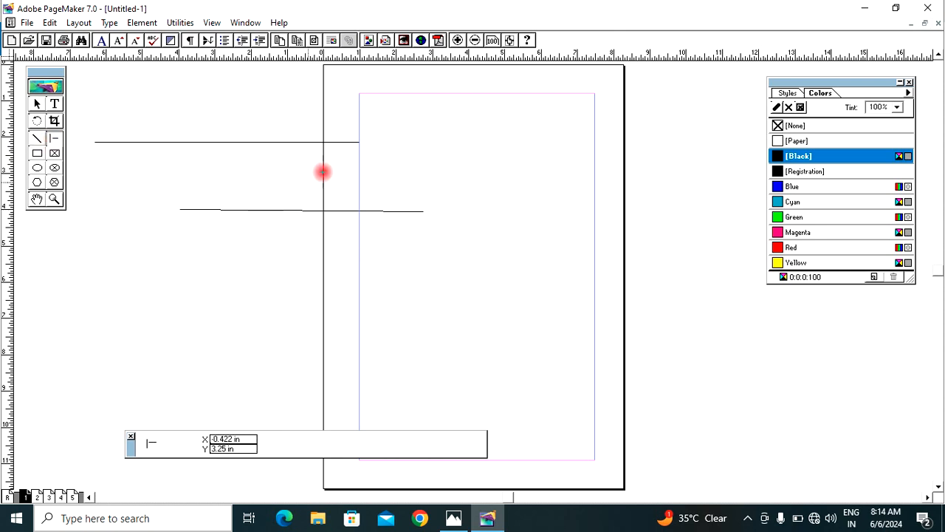
drag(399, 152, 582, 184)
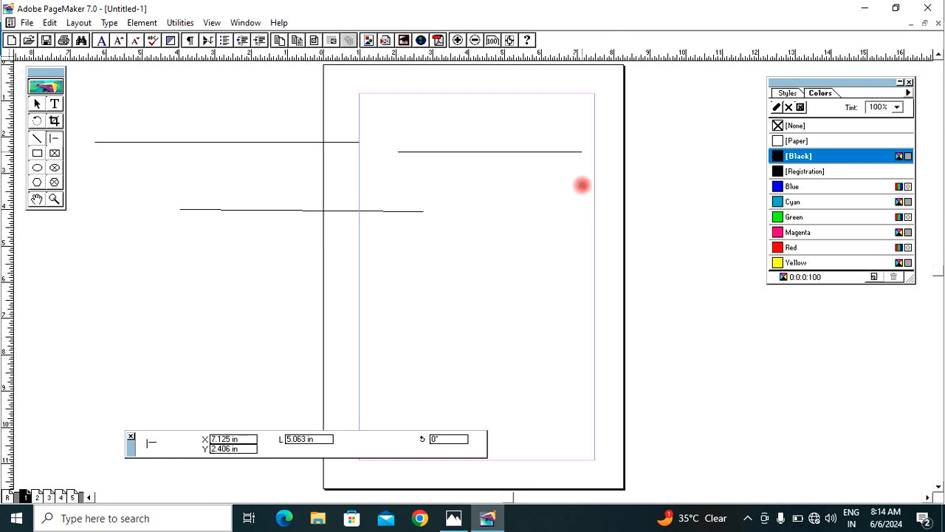
drag(581, 185, 557, 216)
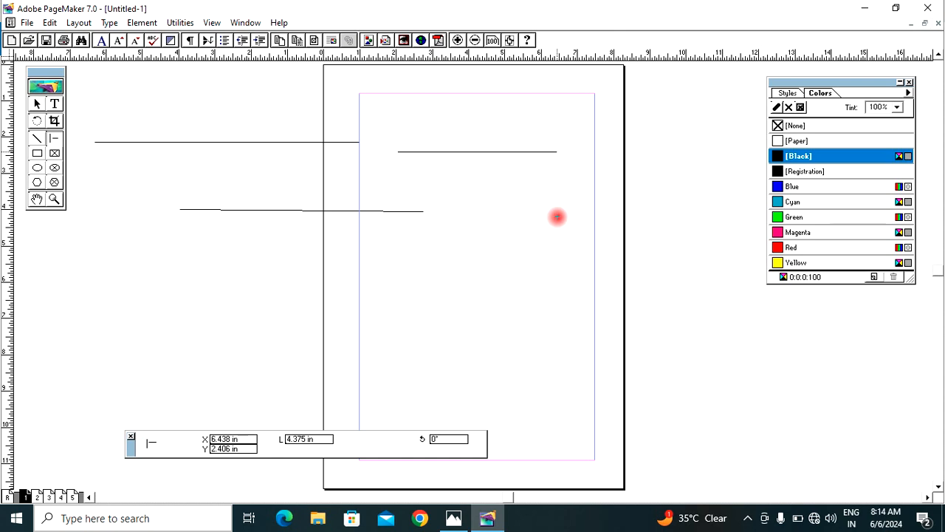
drag(557, 216, 555, 235)
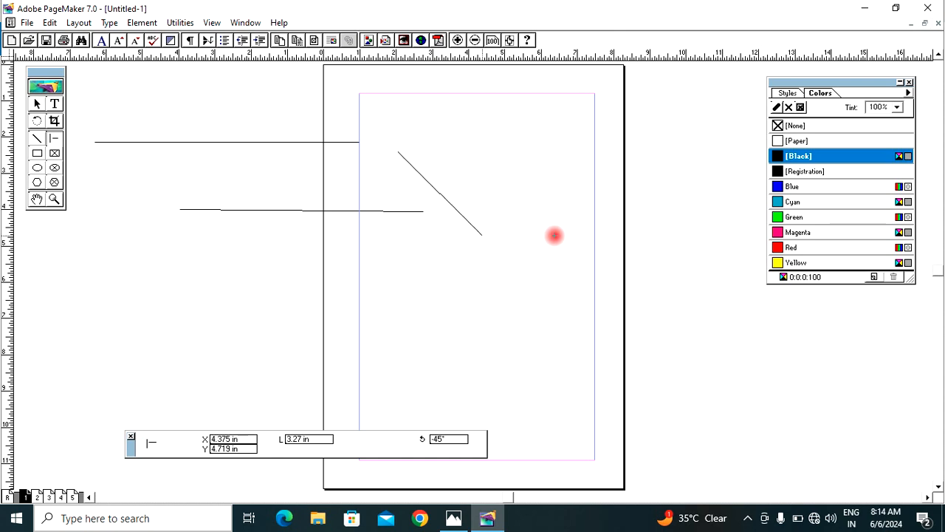
mouse_move(555, 235)
mouse_down()
mouse_move(551, 175)
mouse_move(536, 266)
mouse_move(556, 177)
mouse_move(546, 250)
mouse_move(543, 170)
mouse_up()
Draw a slanted line under the page's horizontal line, and a constrained vertical line about 3.49 in long near the left margin.
click(37, 139)
drag(403, 172, 548, 189)
click(53, 142)
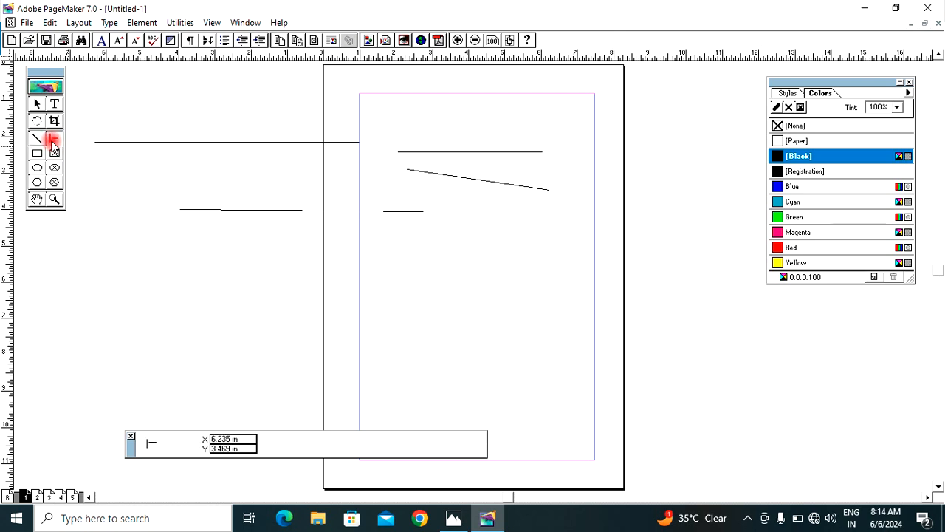
mouse_move(385, 256)
mouse_down()
mouse_move(548, 255)
mouse_move(534, 352)
mouse_move(539, 273)
mouse_move(515, 362)
mouse_move(399, 381)
mouse_up()
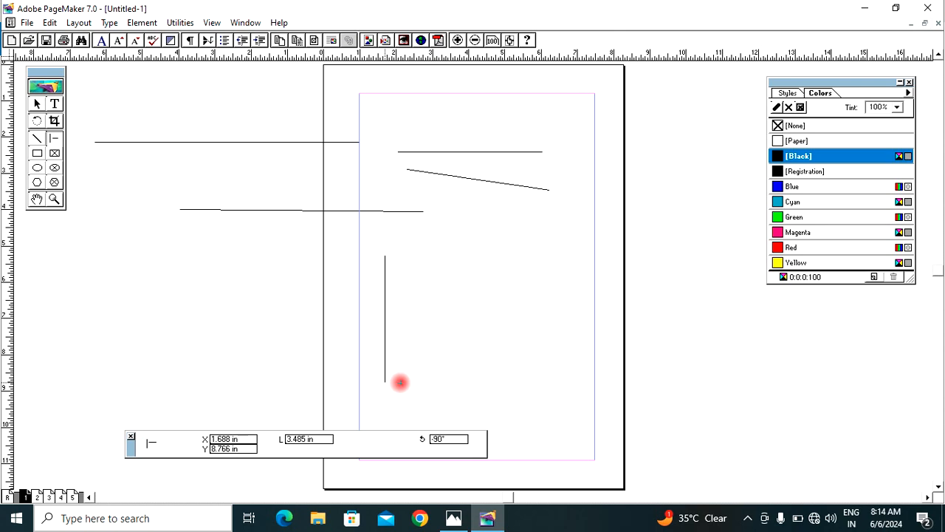
drag(399, 382, 399, 381)
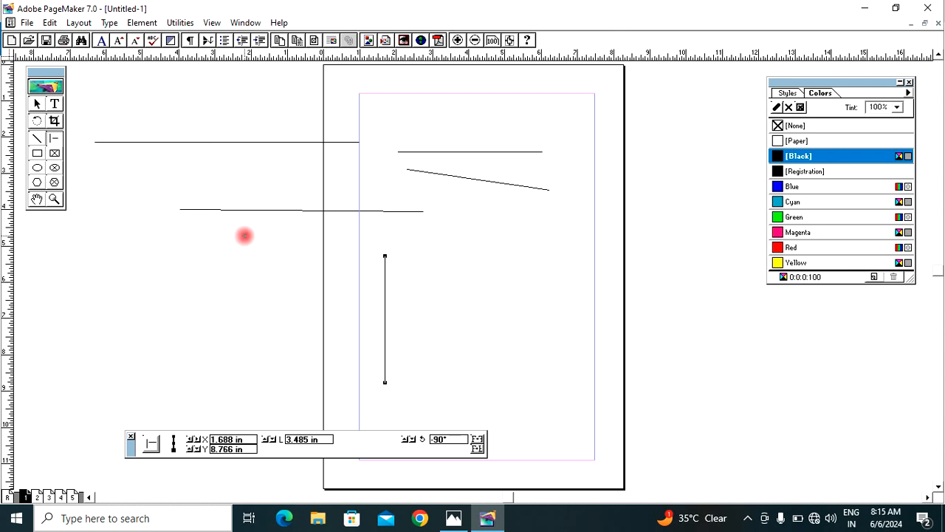
Select all the lines on the page and pasteboard and delete them.
key(ctrl+a)
key(Delete)
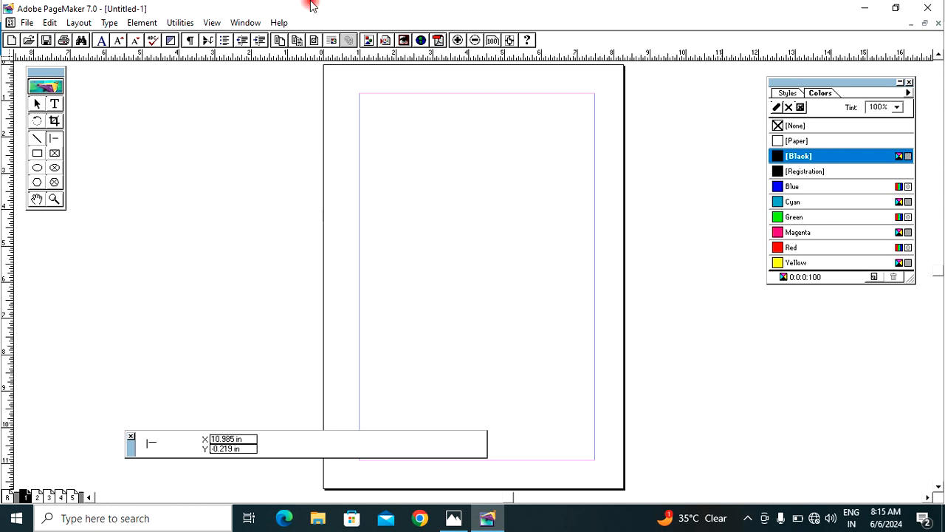
Draw an unfilled rectangle about 4.84 × 3.38 in near the top of page 1, inside the margins.
click(37, 152)
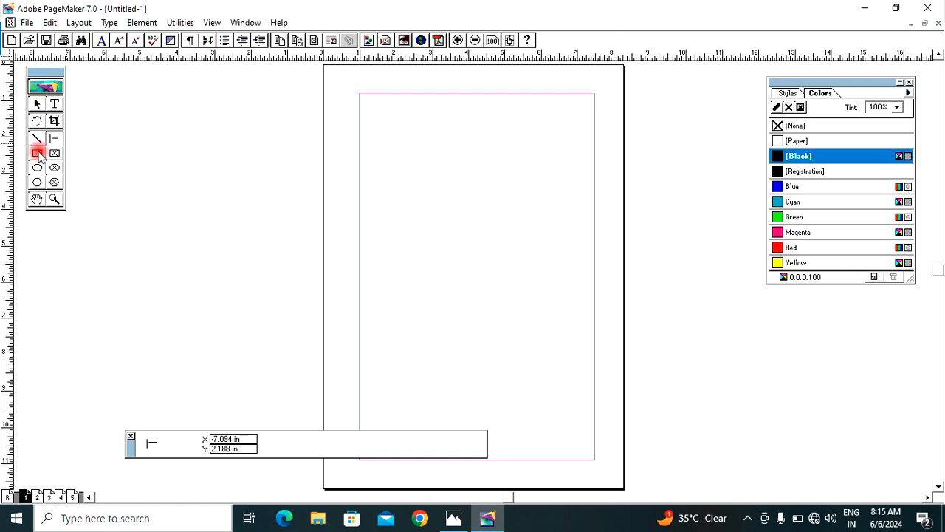
click(37, 154)
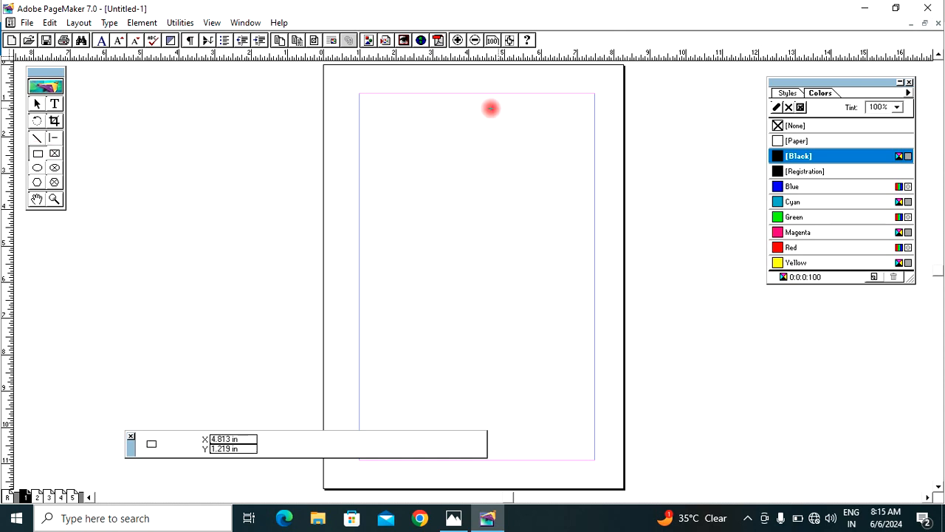
drag(389, 108, 565, 230)
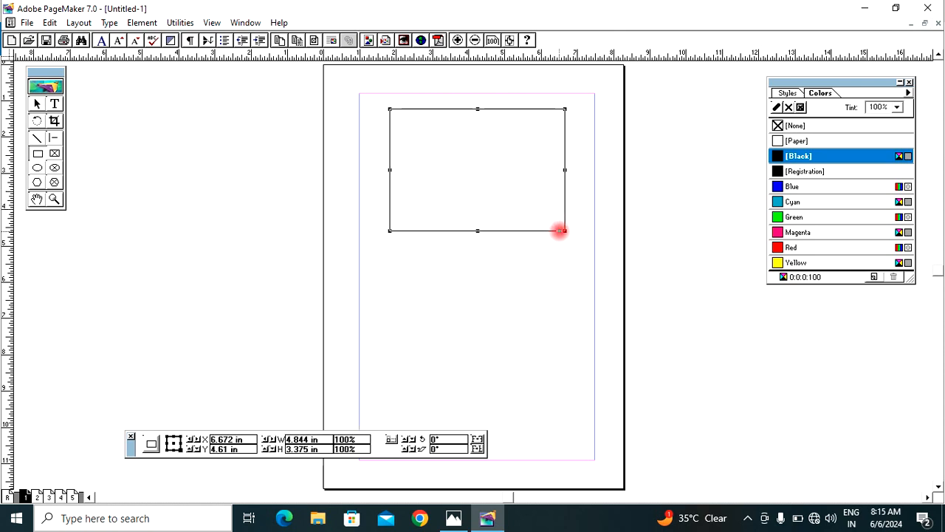
Add the text Page Maker at 44 pt inside the rectangle near the top of page 1.
click(55, 104)
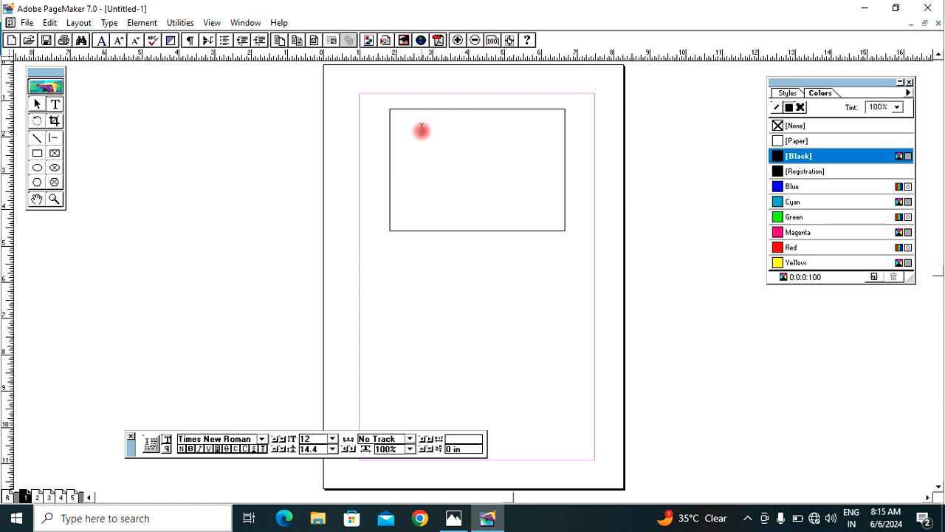
click(360, 139)
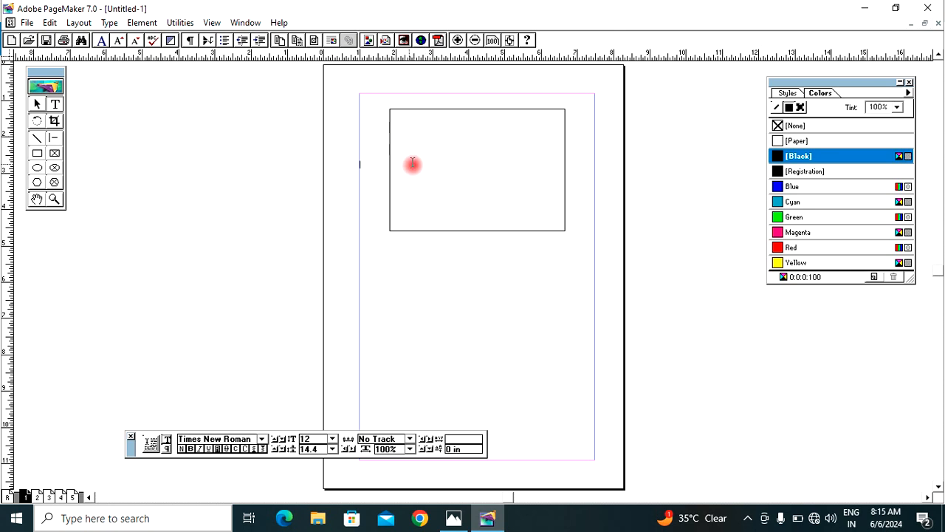
drag(422, 133, 554, 207)
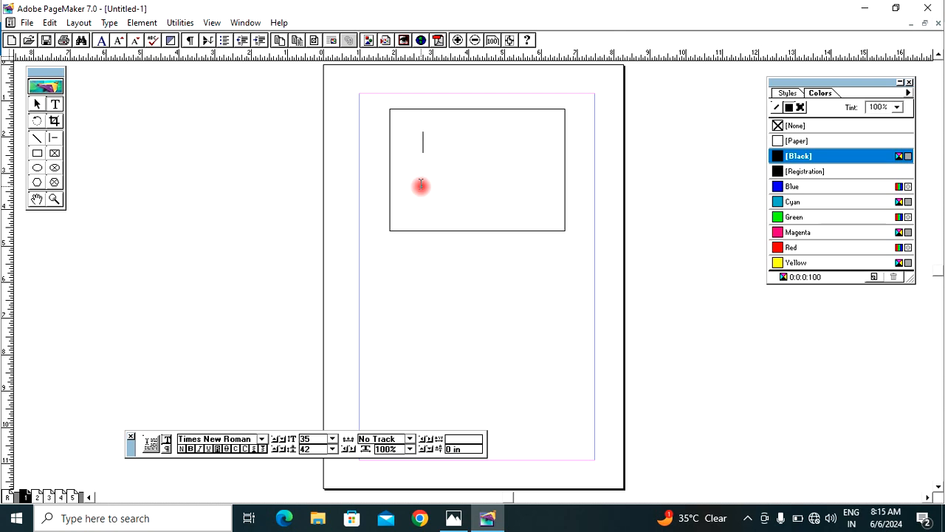
text(Page Maker)
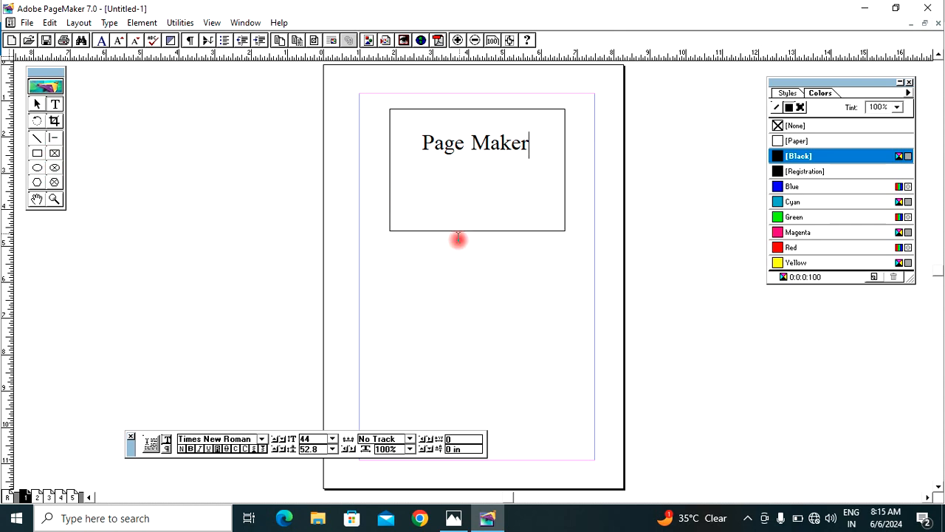
Draw a rectangular frame about 5.26 × 2.70 in below the rectangle and enter the text Page Maker in it at 39 pt.
click(56, 157)
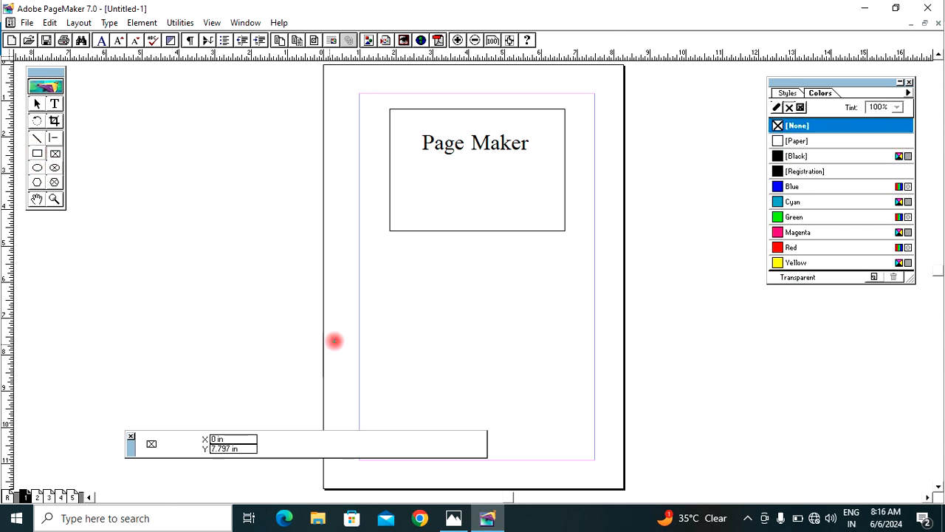
drag(404, 254, 595, 350)
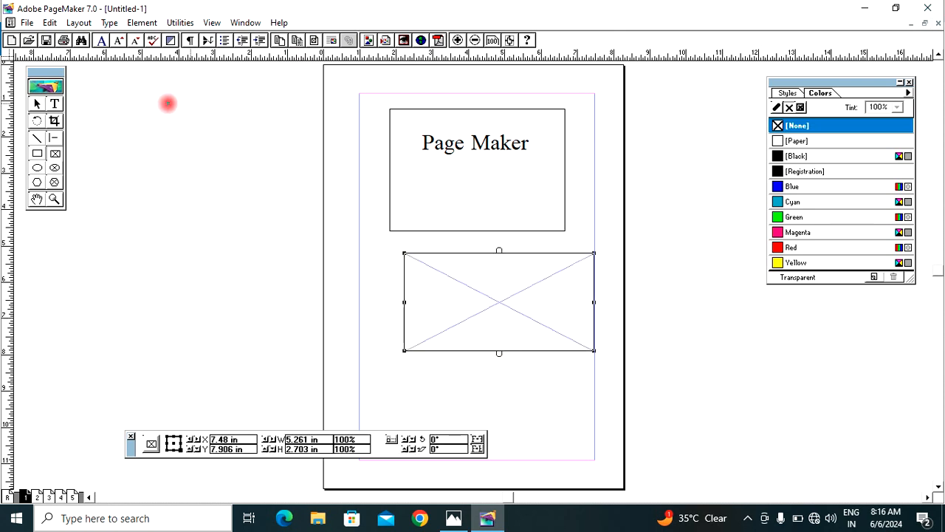
click(55, 104)
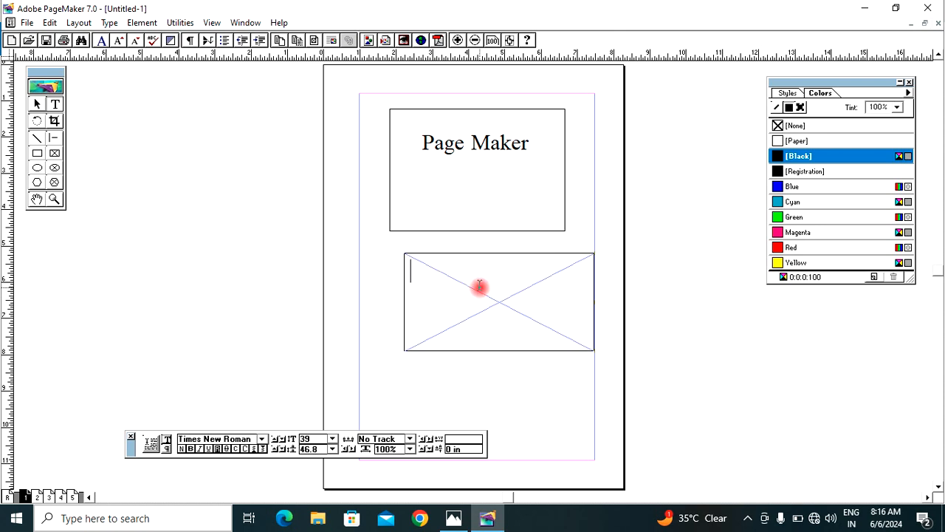
text(Page Makereeeeeeeeeeeeeeeeeeeeeeeeeeeeeeeeeeeeeeeeeeeeeeeeeeeeeeeeeeeeeeeeeeeeeeeeeeeeeeeeeeeeeeeeeeeeeeeeeeeeeeeeeeeeeeeeee)
key(BackSpace)
key(BackSpace)
key(BackSpace)
key(BackSpace)
key(BackSpace)
key(BackSpace)
key(BackSpace)
key(BackSpace)
key(BackSpace)
key(BackSpace)
key(BackSpace)
key(BackSpace)
key(BackSpace)
key(BackSpace)
key(BackSpace)
key(BackSpace)
key(BackSpace)
key(BackSpace)
key(BackSpace)
key(BackSpace)
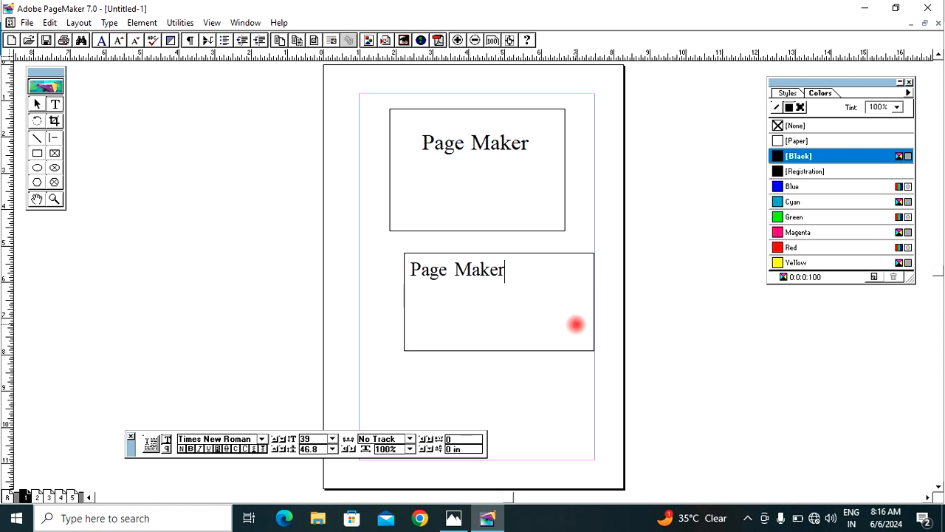
Move the plain rectangle onto the left pasteboard and shift the rectangular text frame slightly up and left on the page.
click(38, 120)
click(35, 107)
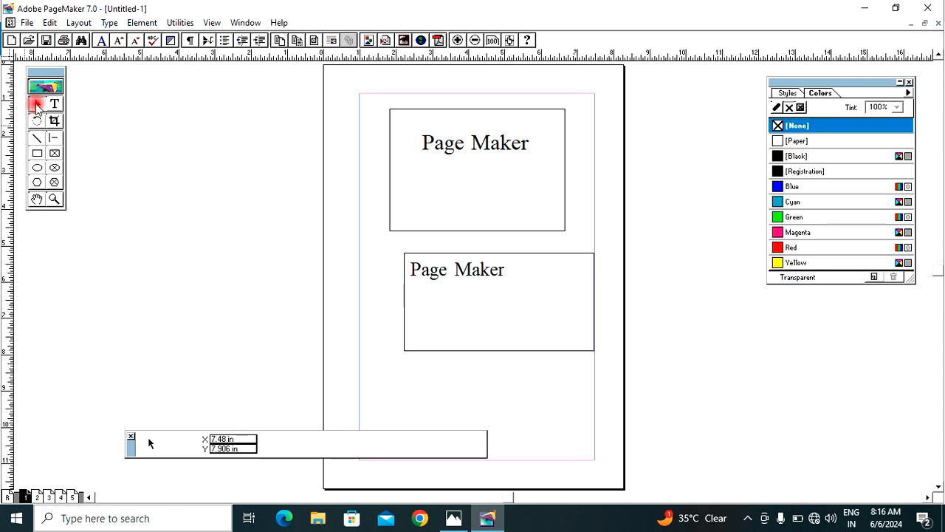
drag(416, 232, 131, 222)
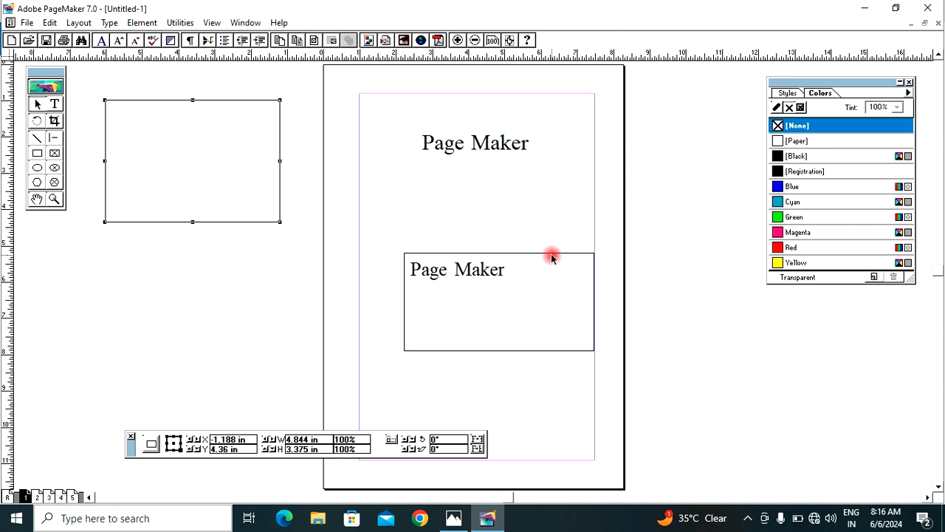
drag(552, 256, 505, 224)
click(501, 212)
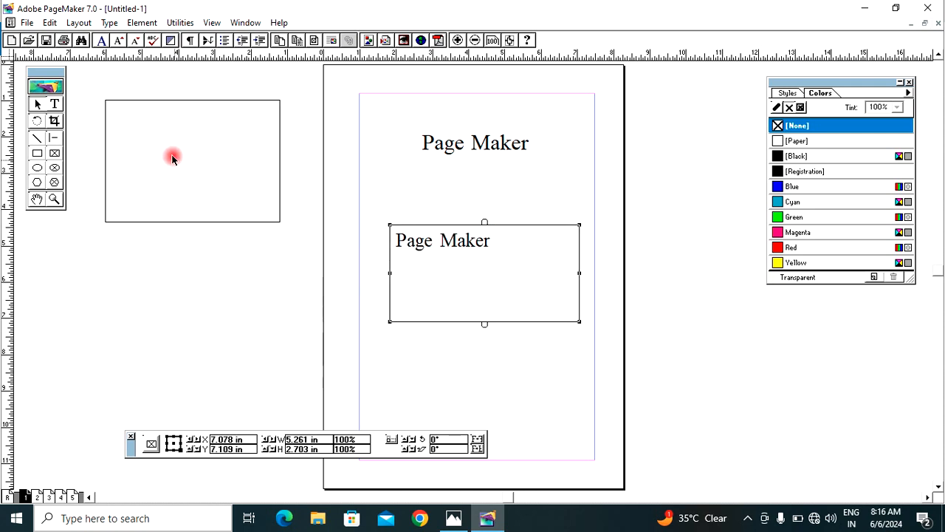
Draw an ellipse about 3.94 × 3.83 in on the left pasteboard and an elliptical frame about 3.06 × 3.58 in on the right pasteboard.
click(38, 169)
drag(137, 254, 279, 394)
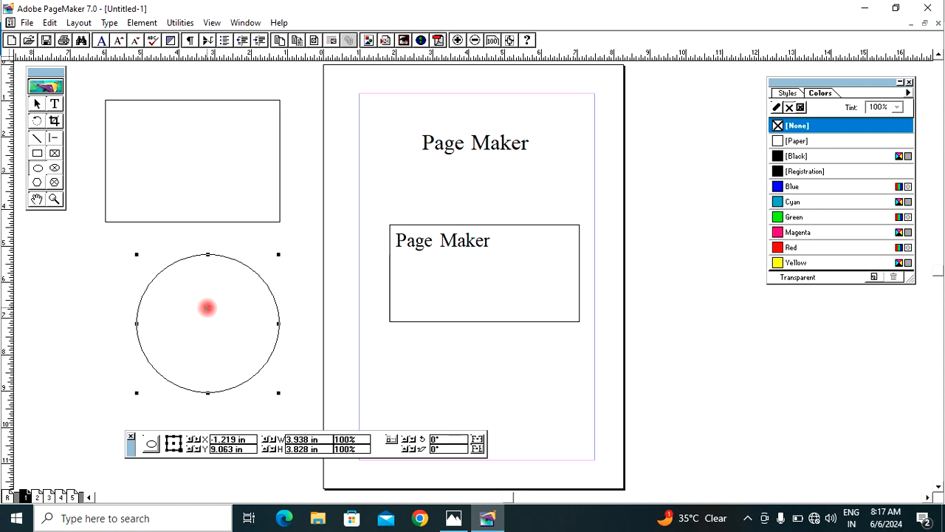
click(56, 170)
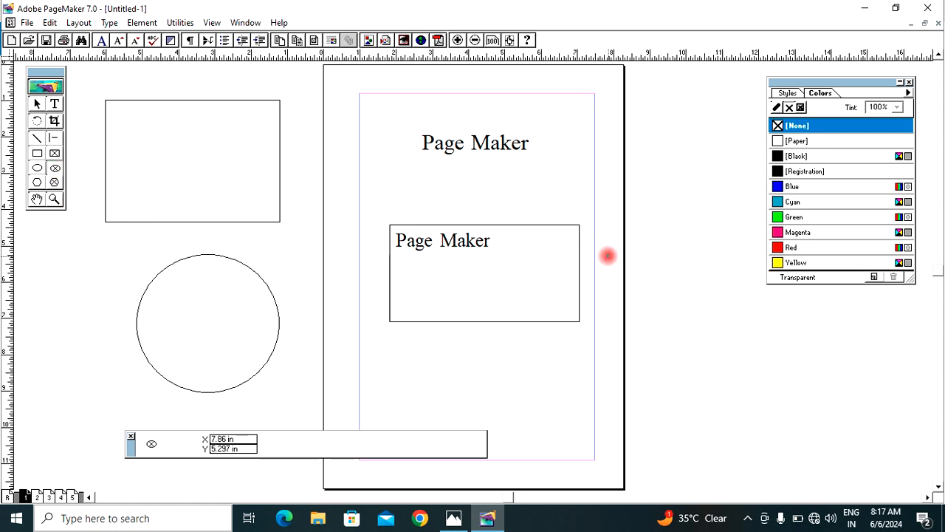
drag(676, 228, 787, 358)
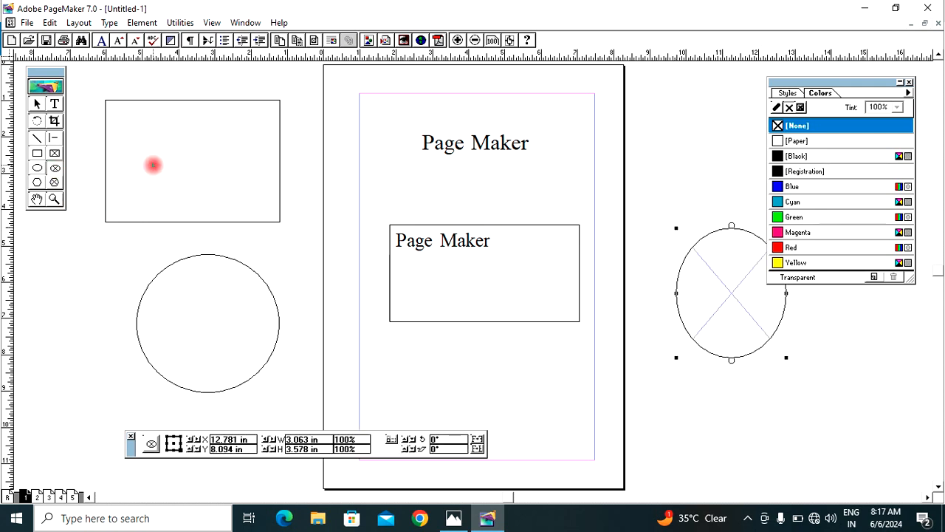
Move the elliptical frame clear of the Colors palette and select the plain ellipse on the left pasteboard.
click(37, 104)
drag(724, 302, 680, 326)
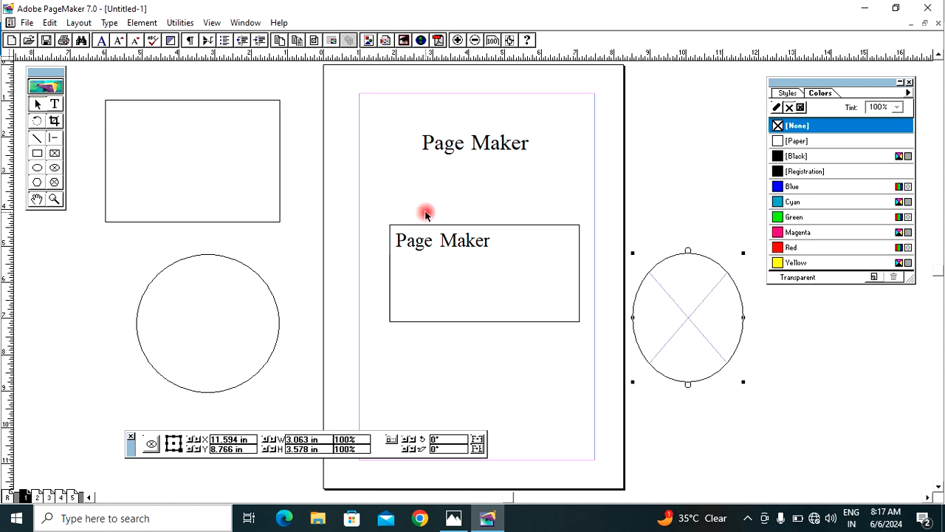
click(268, 297)
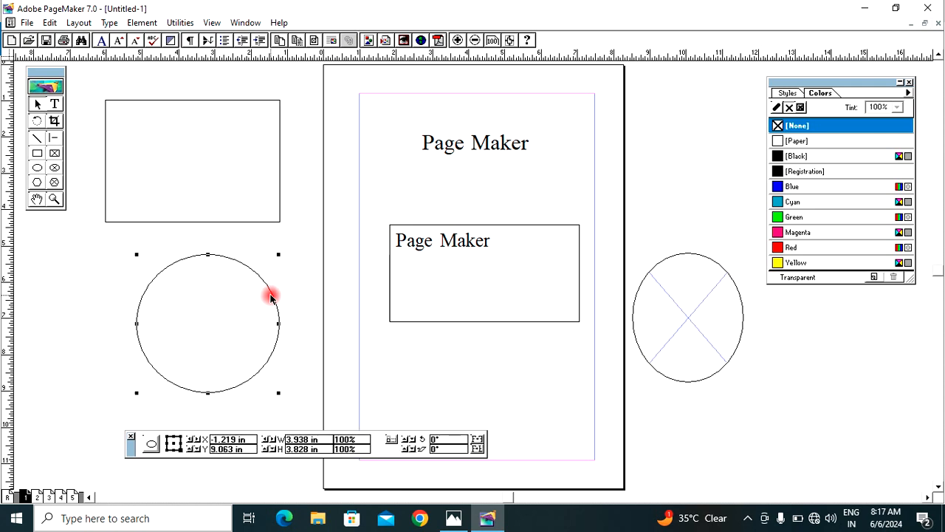
Draw a hexagon about 2.56 × 2.38 in inside the pasteboard rectangle and a hexagonal frame about 3.80 × 2.97 in across the page's left edge.
click(36, 183)
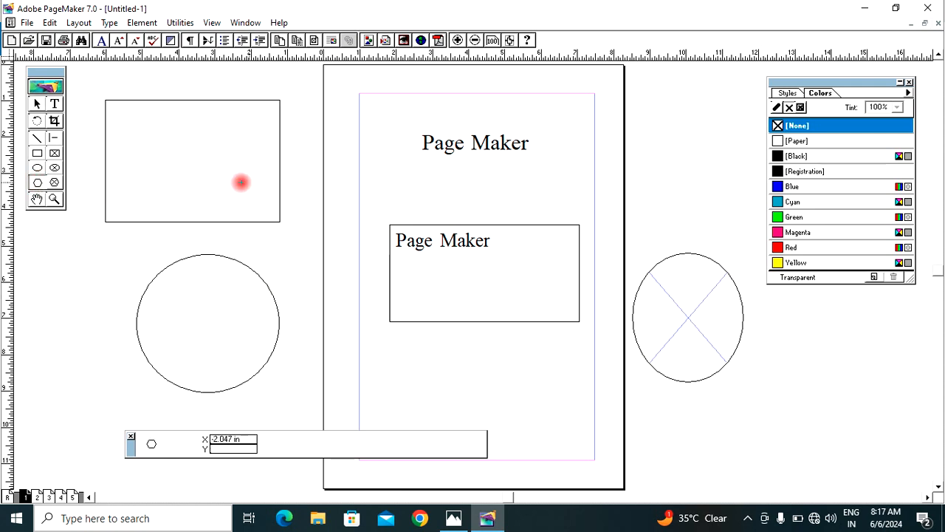
drag(146, 120, 237, 206)
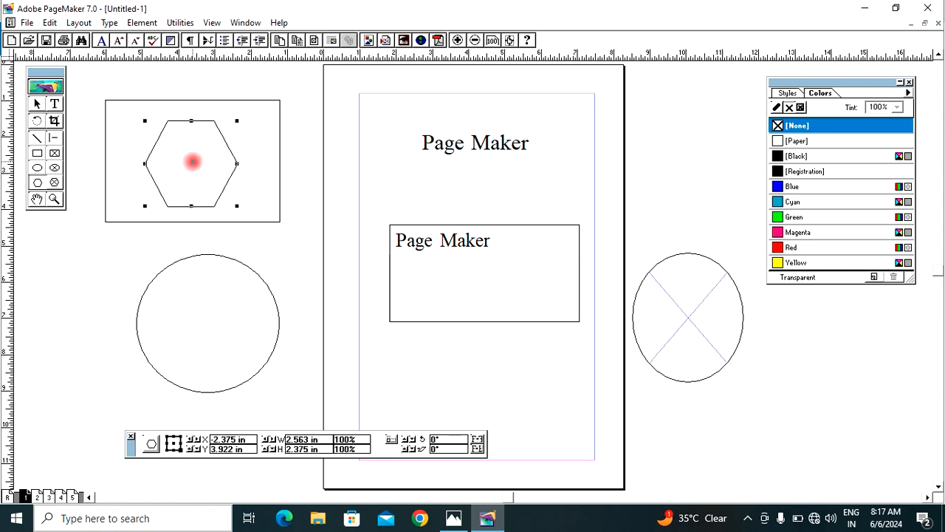
click(54, 182)
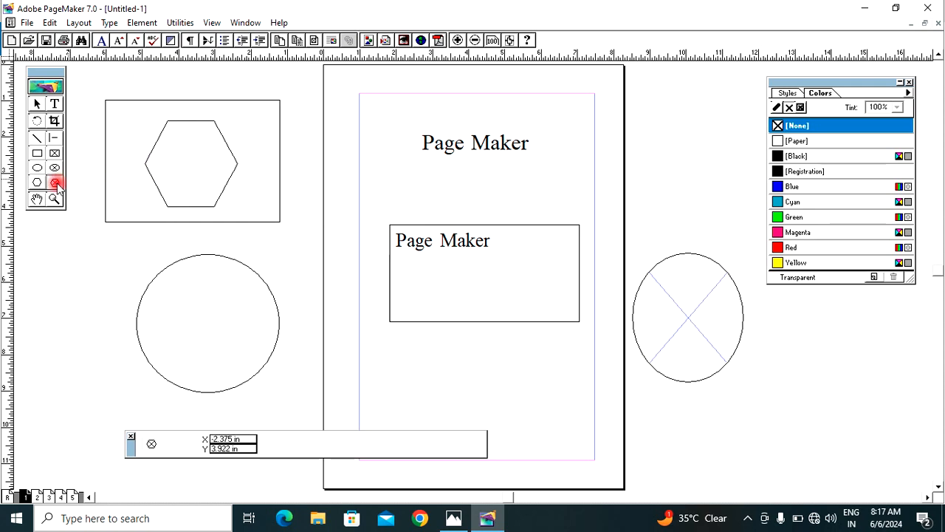
drag(297, 109, 437, 216)
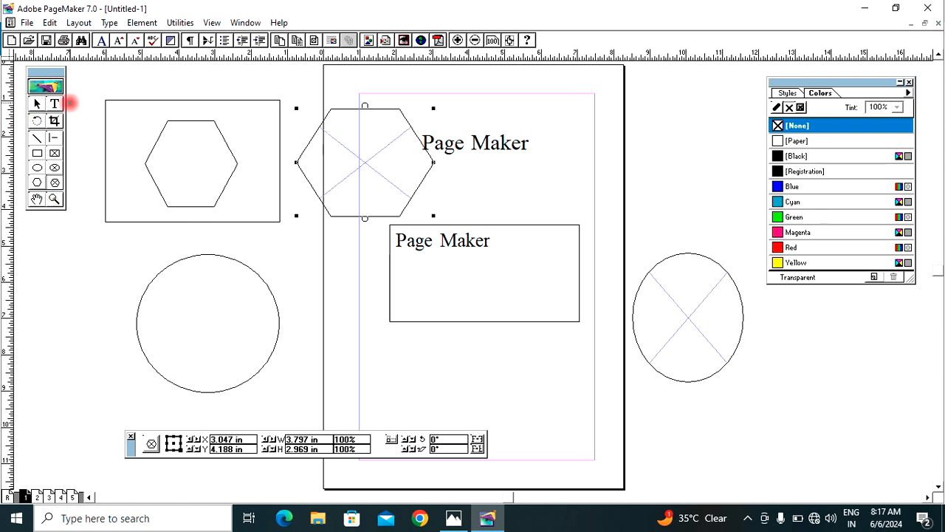
click(36, 102)
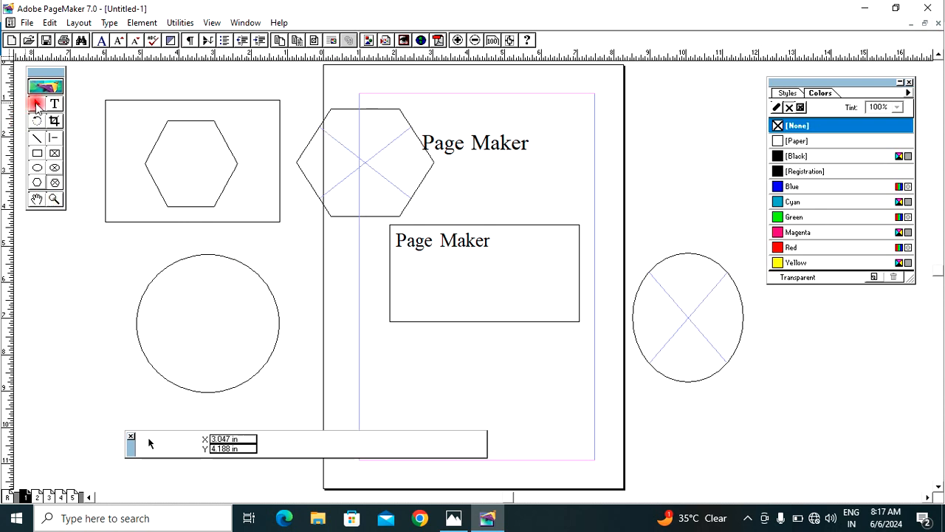
click(244, 270)
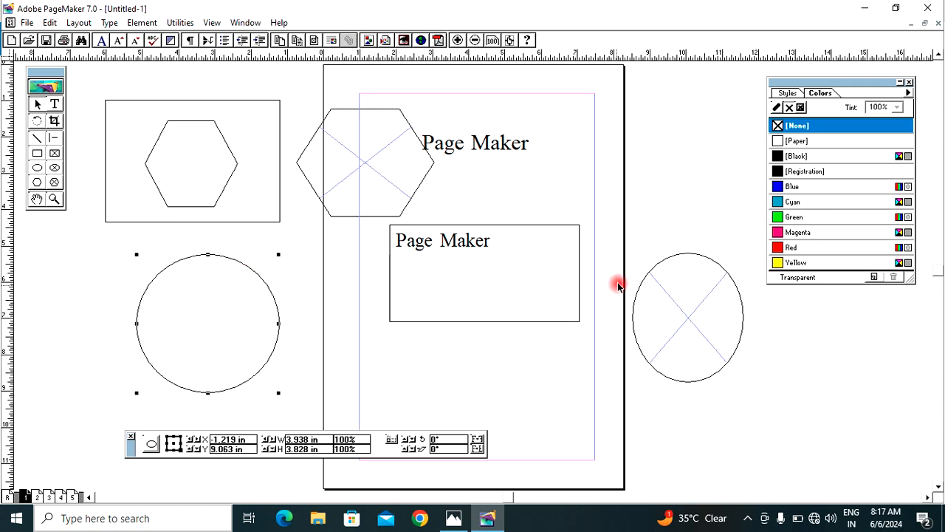
shift+click(648, 268)
shift+click(579, 283)
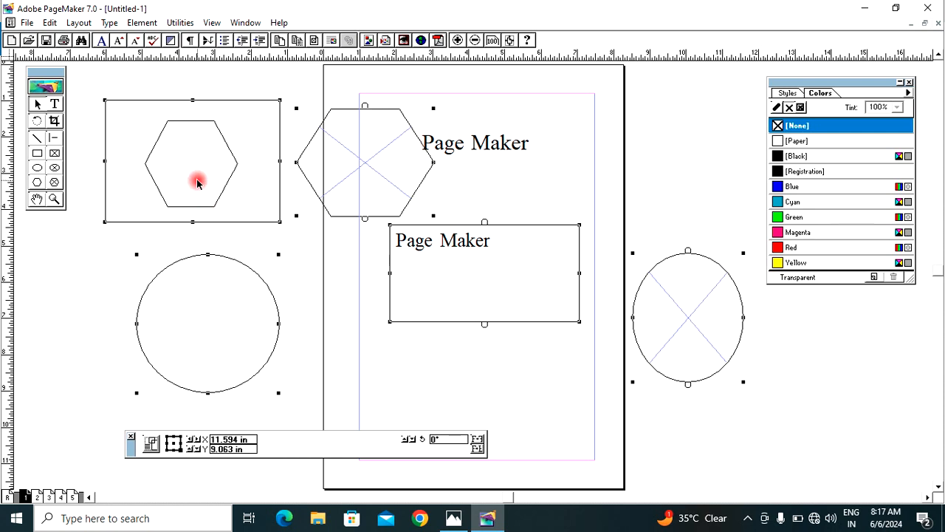
drag(275, 180, 572, 260)
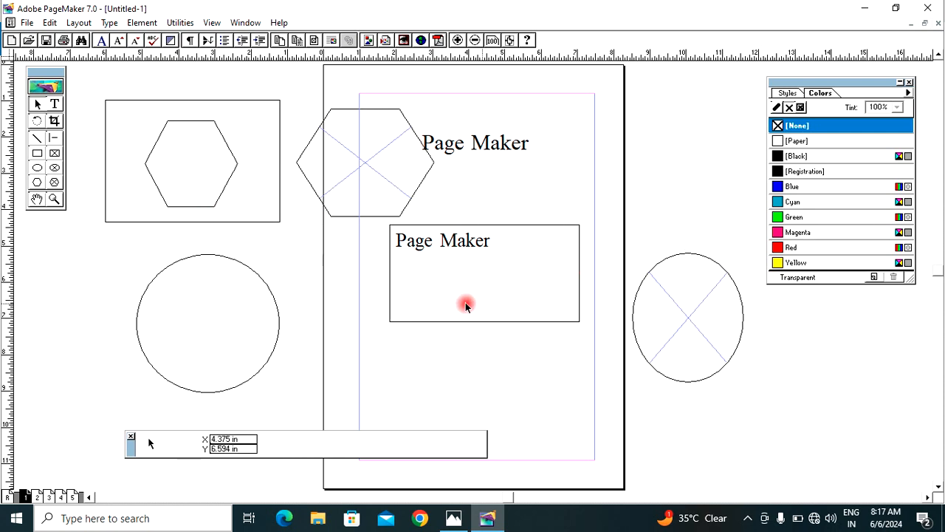
Select all the drawn shapes and frames on the page and pasteboard and delete them, keeping the separate Page Maker text.
click(278, 309)
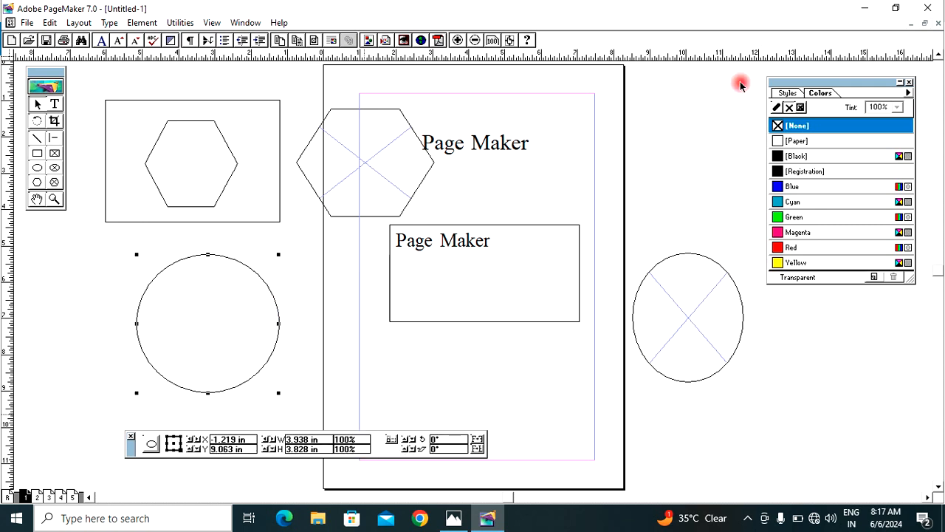
click(425, 321)
shift+click(677, 375)
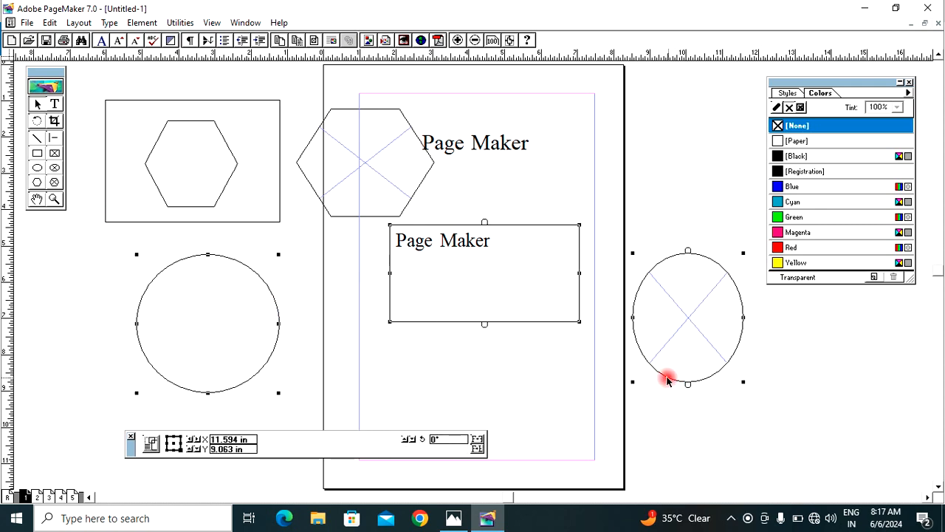
shift+click(179, 207)
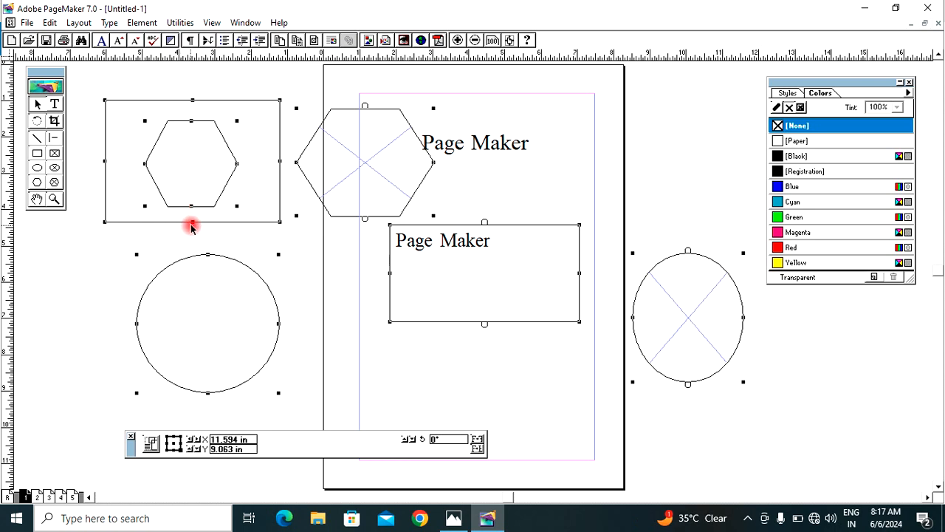
mouse_move(214, 221)
mouse_down()
mouse_move(259, 268)
mouse_move(377, 254)
mouse_move(282, 257)
mouse_move(220, 216)
mouse_up()
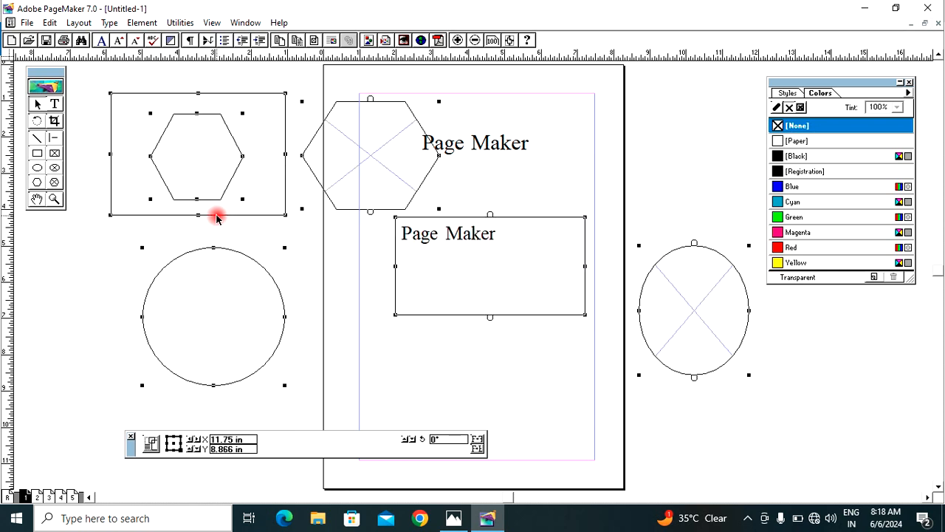
key(Delete)
Magnify the page twice around the Page Maker text with the Zoom tool and pan it to the middle with the Hand tool.
click(54, 199)
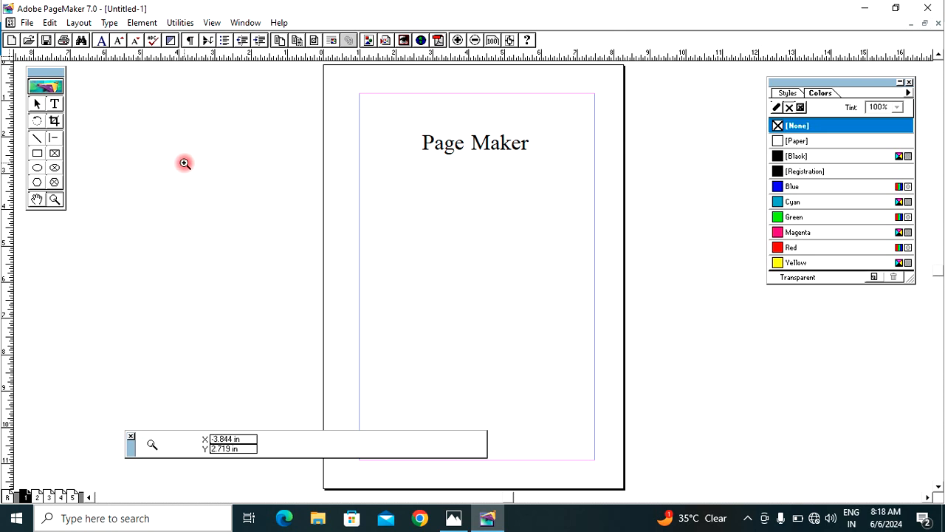
click(401, 182)
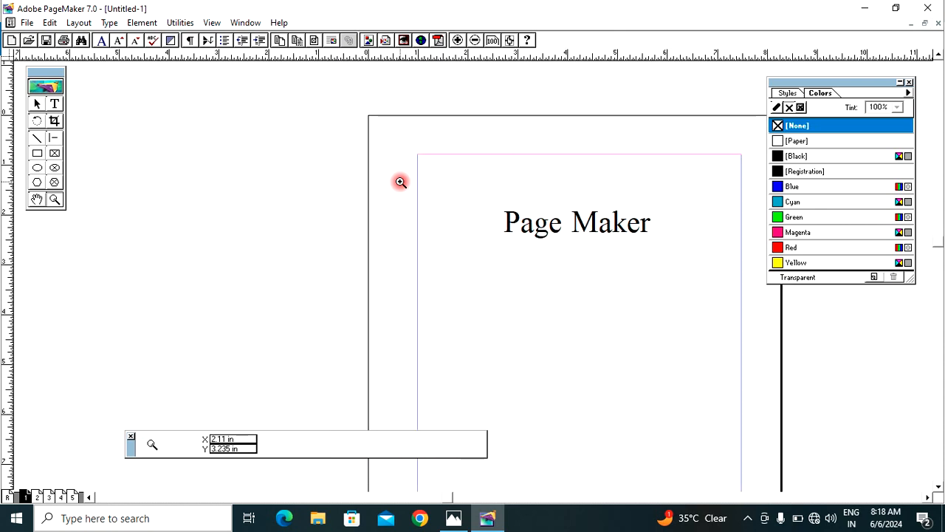
click(491, 227)
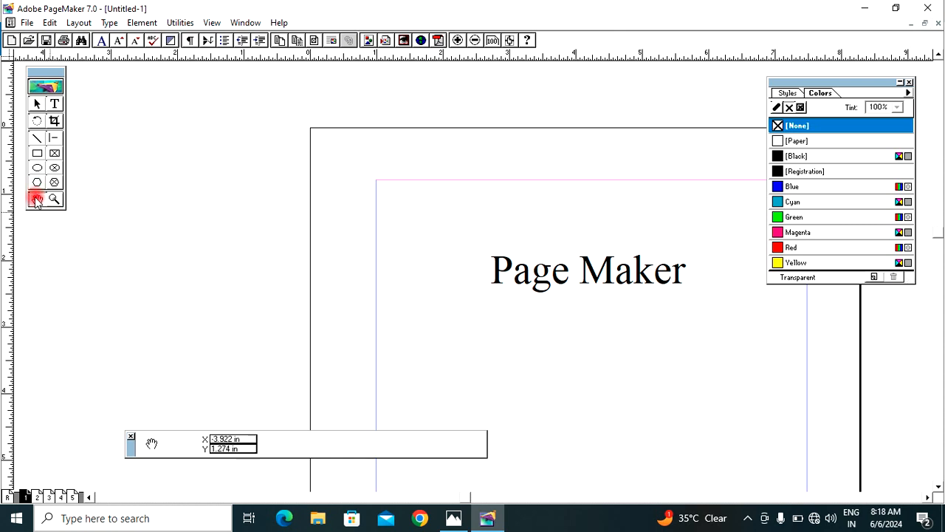
drag(426, 273, 399, 243)
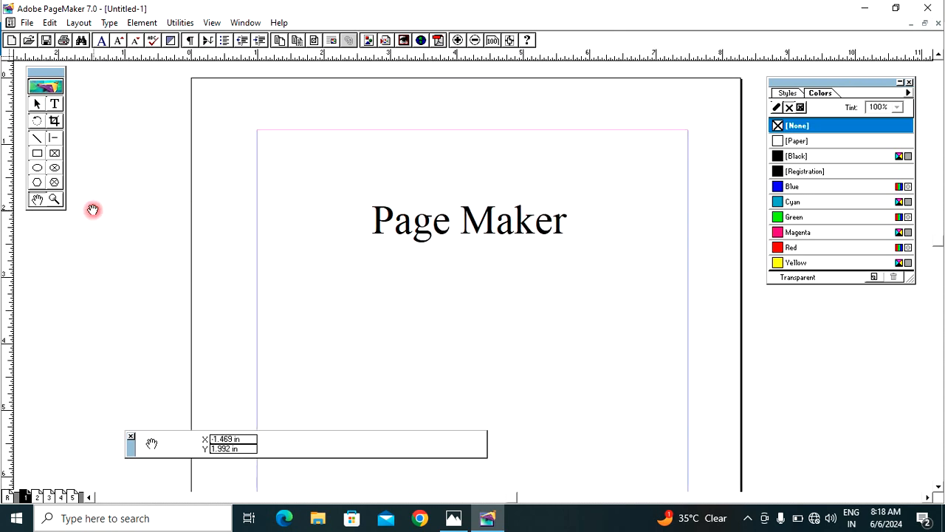
Try zooming in and out at the Page Maker text, ending zoomed out, and pan until the whole page is in view.
click(56, 198)
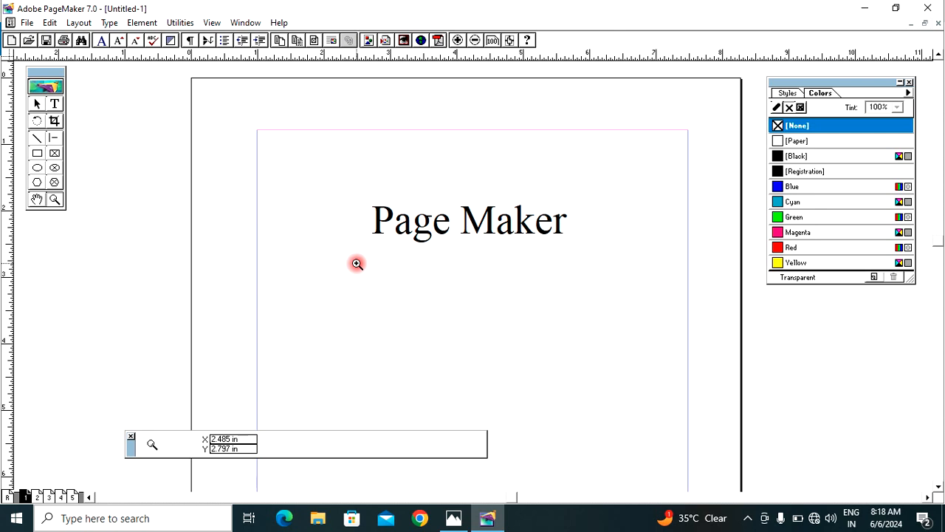
click(456, 271)
ctrl+click(456, 271)
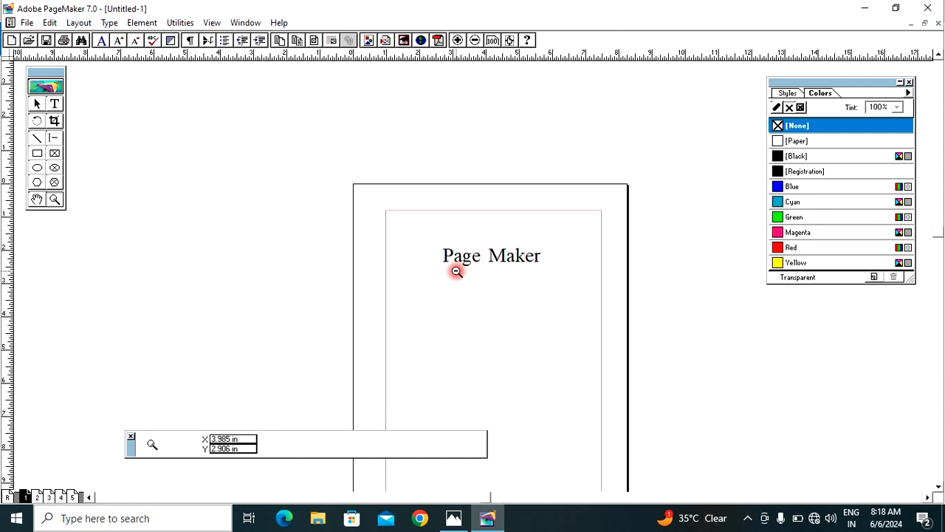
click(39, 199)
drag(426, 278, 365, 184)
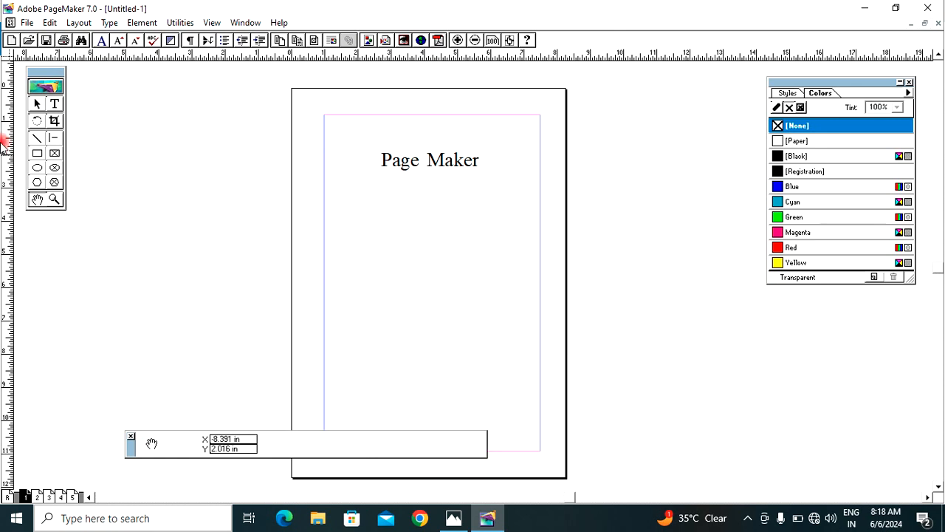